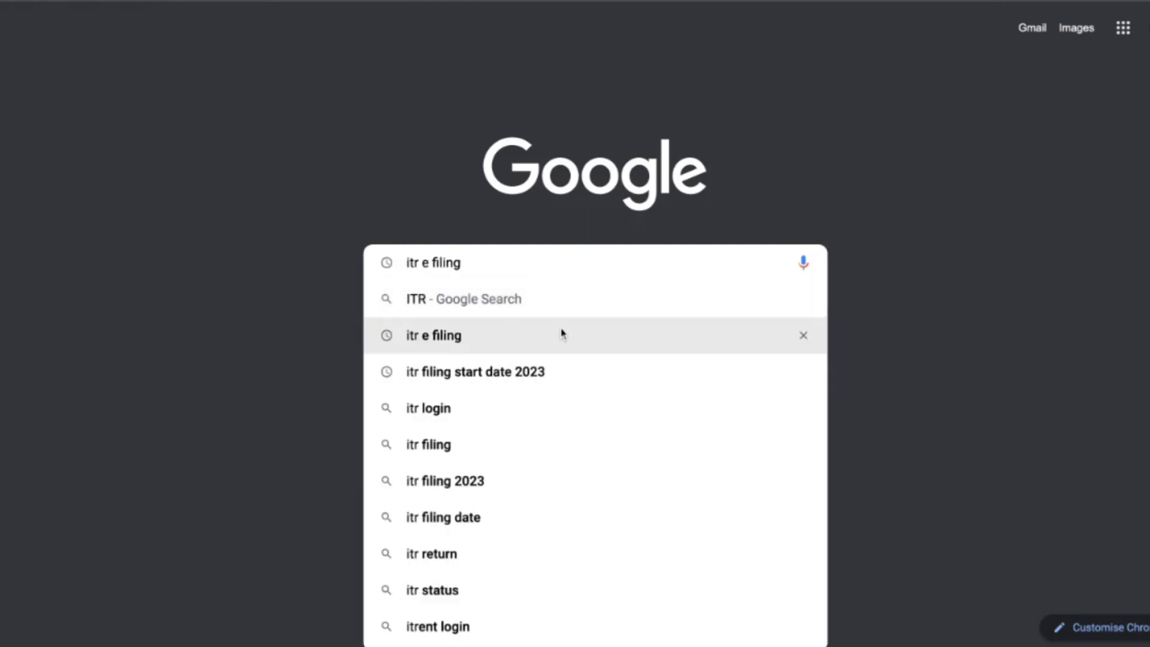
# Search Google for "itr e filing" and open the Income Tax Department's e-Filing home page.
pyautogui.click(562, 333)
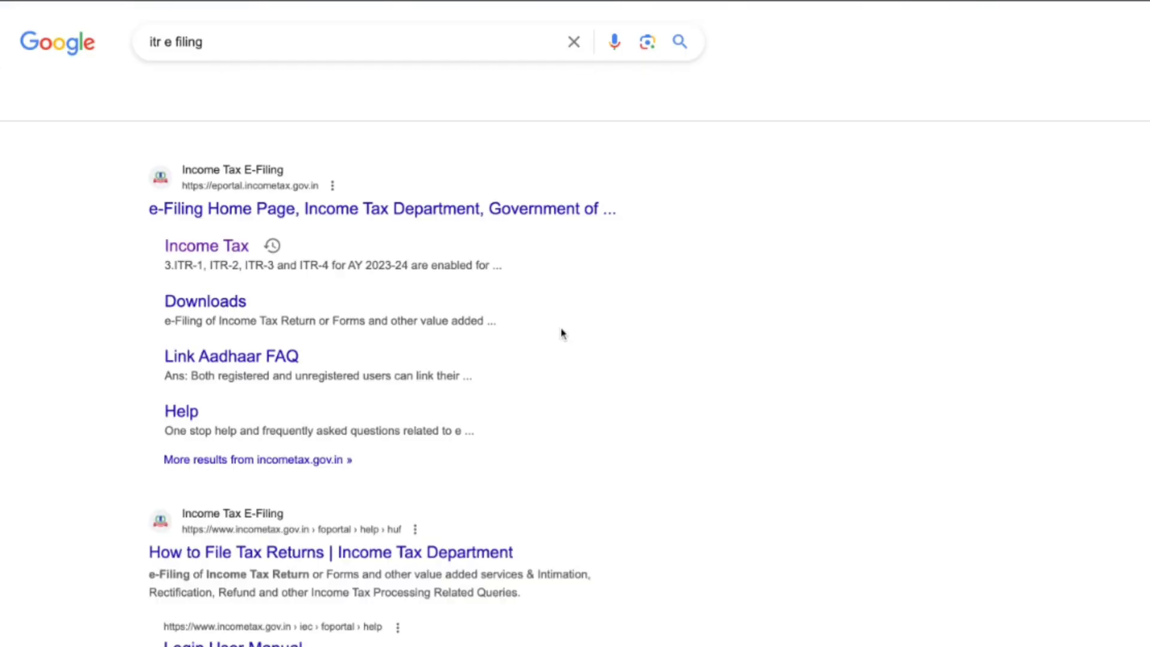
pyautogui.click(289, 218)
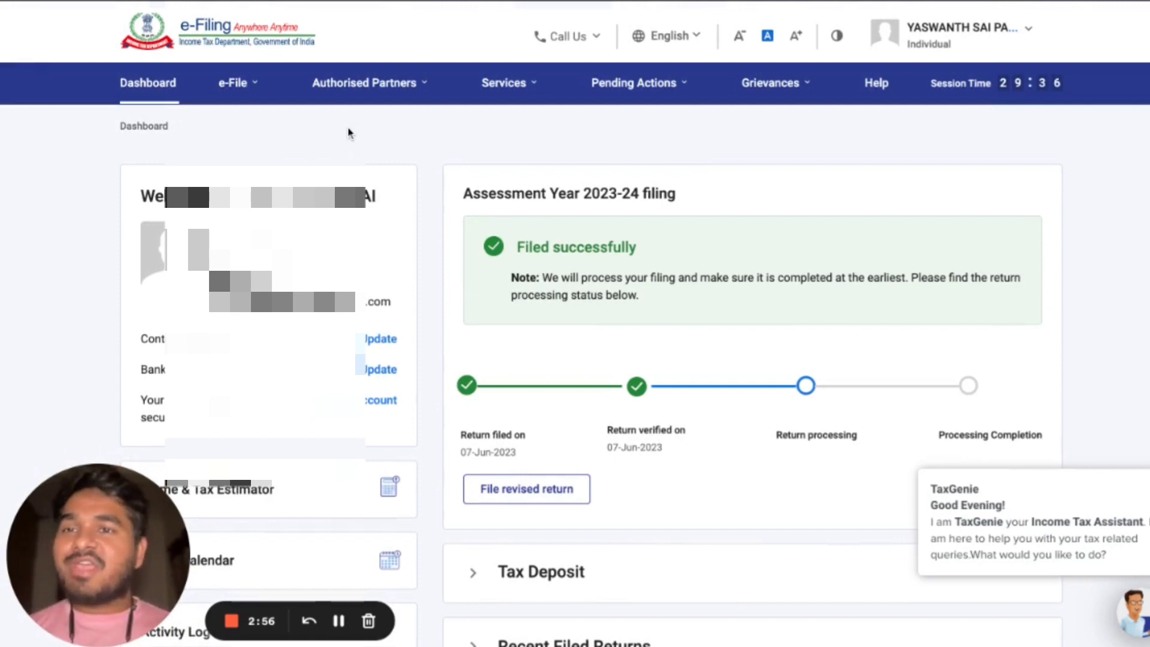
# Choose to view Form 26AS from the income tax returns options and accept the disclaimer to continue to TRACES.
pyautogui.click(251, 89)
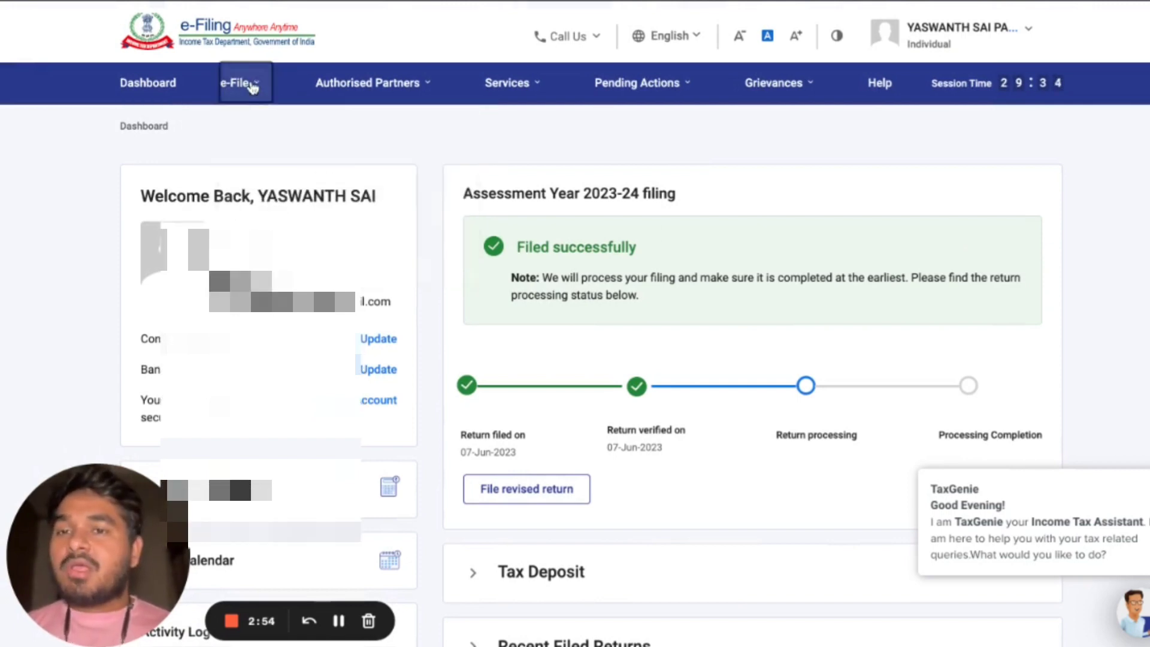
pyautogui.click(251, 89)
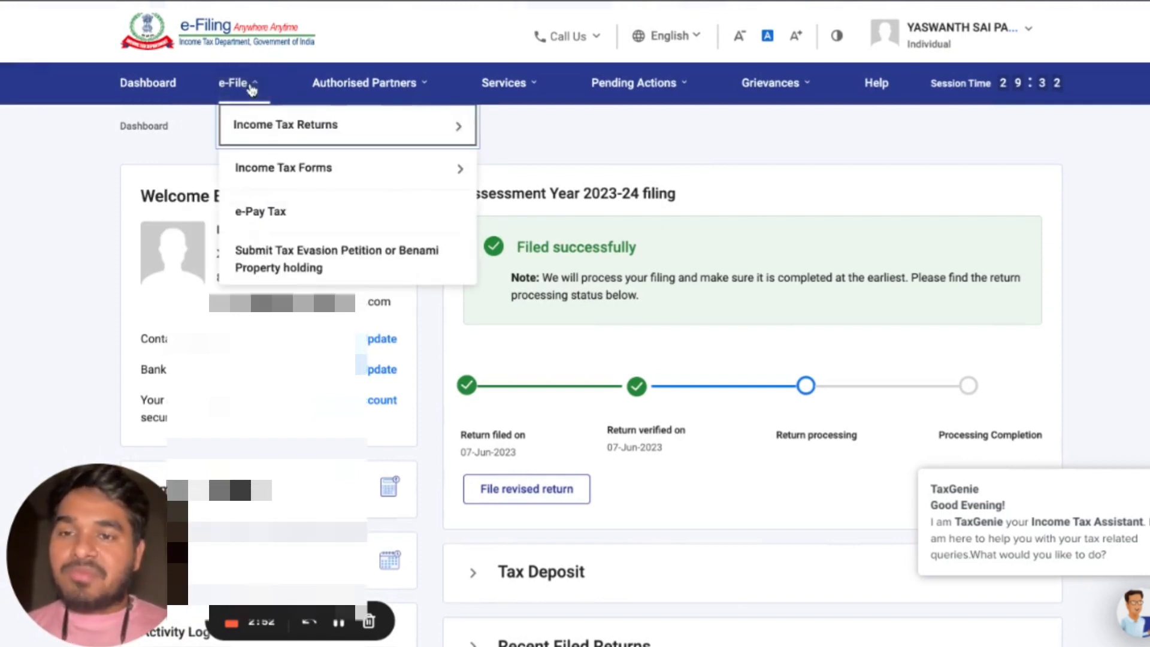
pyautogui.moveTo(304, 158)
pyautogui.moveTo(402, 140)
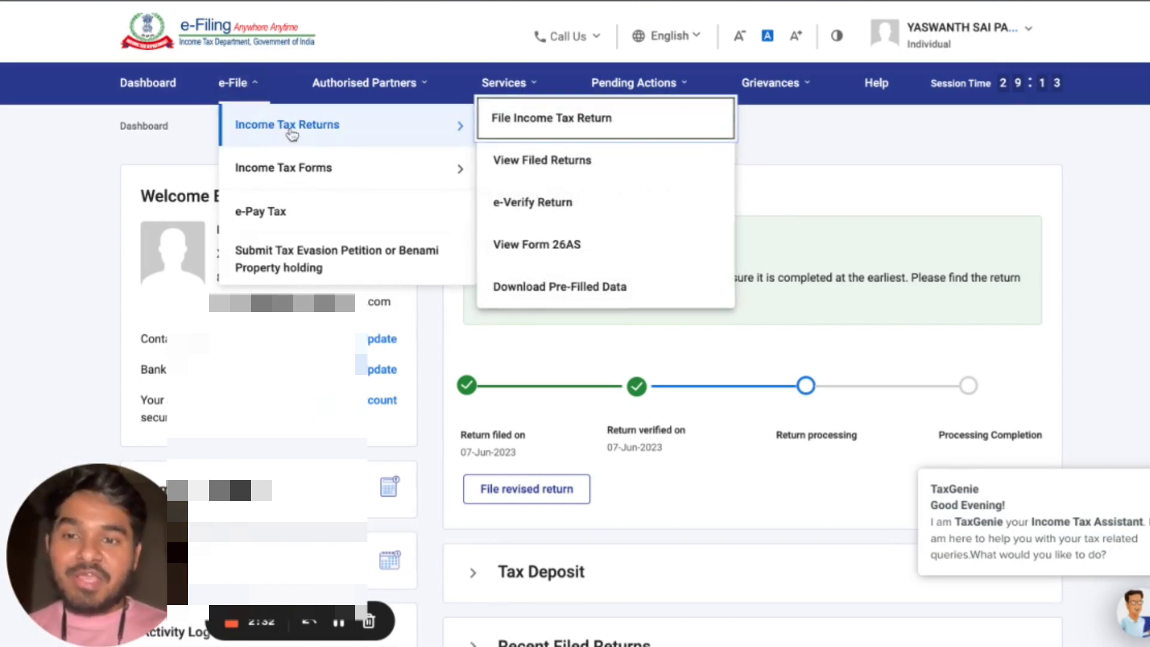
pyautogui.click(520, 245)
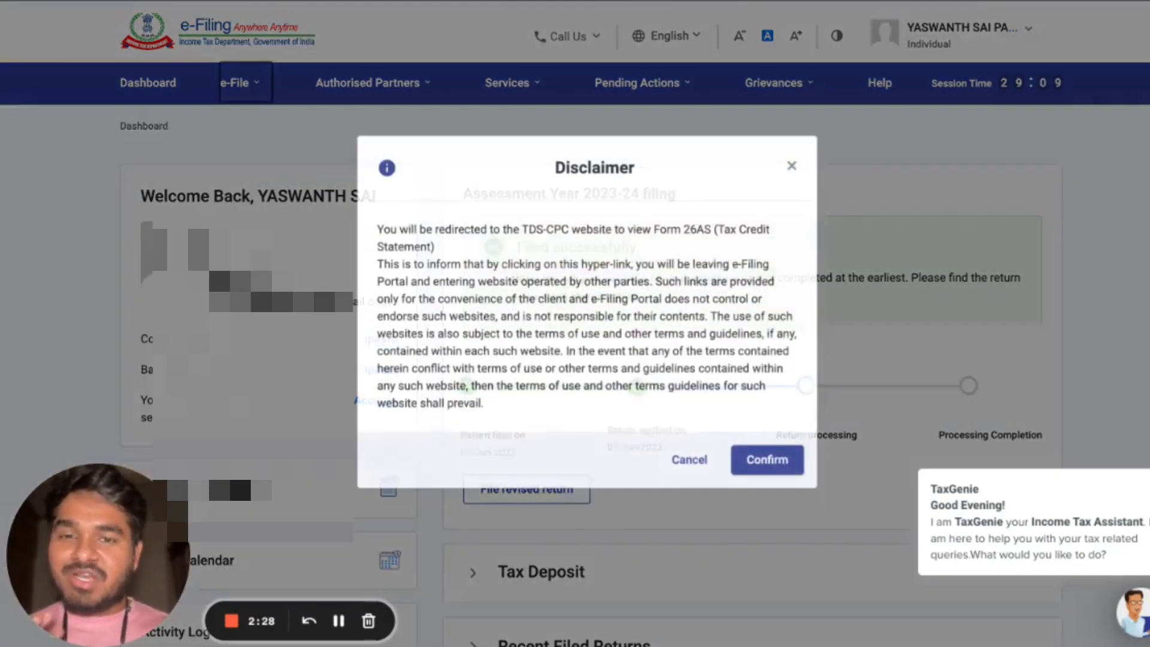
pyautogui.click(762, 474)
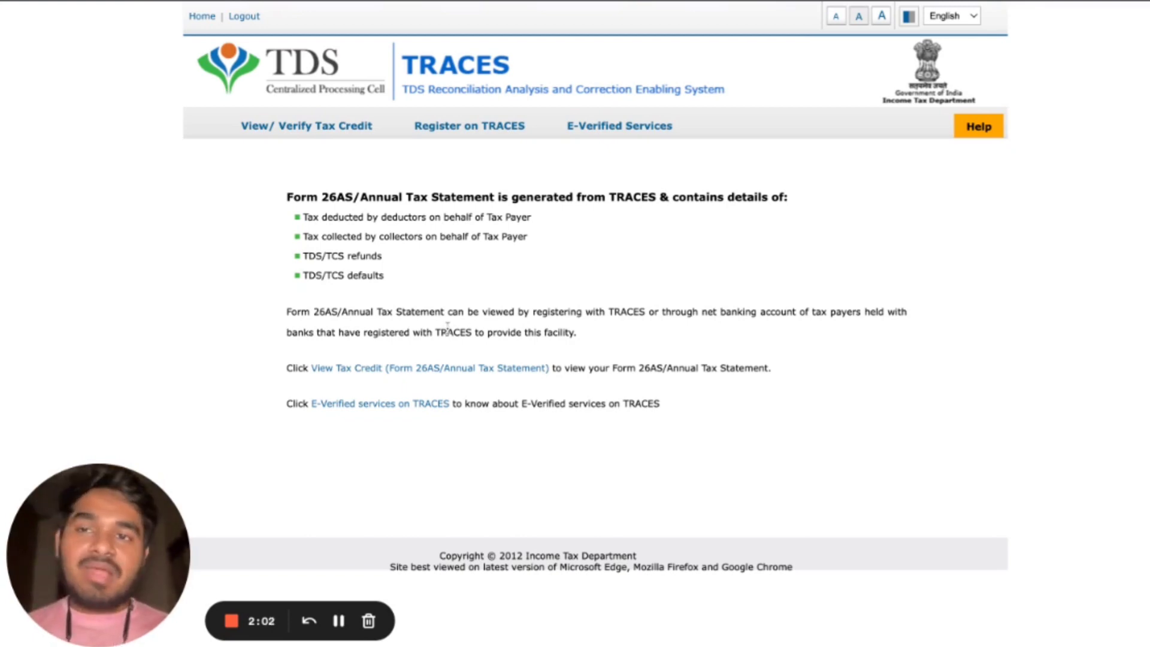
# Open the Form 26AS tax credit view and request the statement for assessment year 2023-24 as HTML.
pyautogui.click(383, 375)
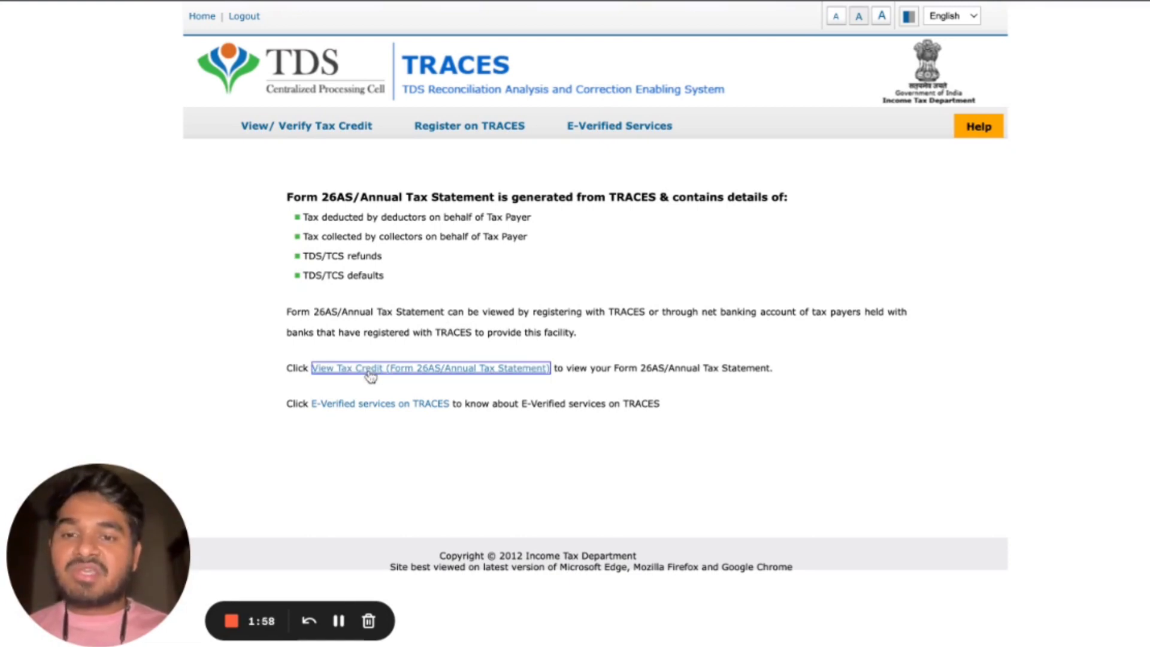
pyautogui.click(369, 378)
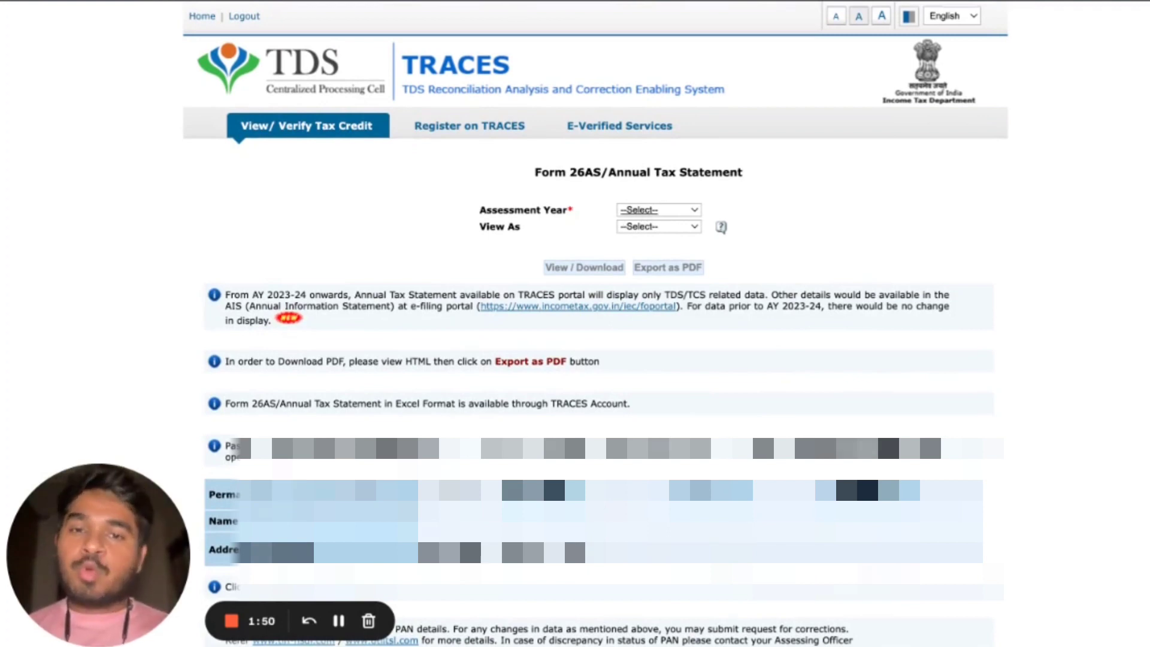
pyautogui.click(657, 264)
pyautogui.click(657, 227)
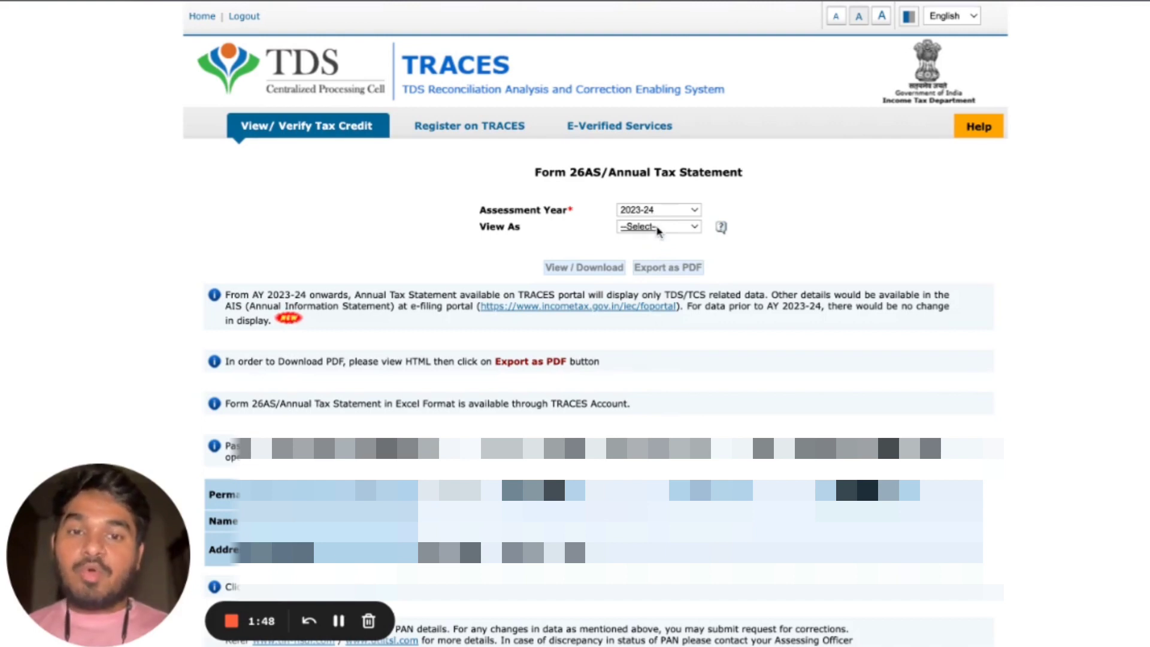
pyautogui.click(649, 245)
pyautogui.click(604, 267)
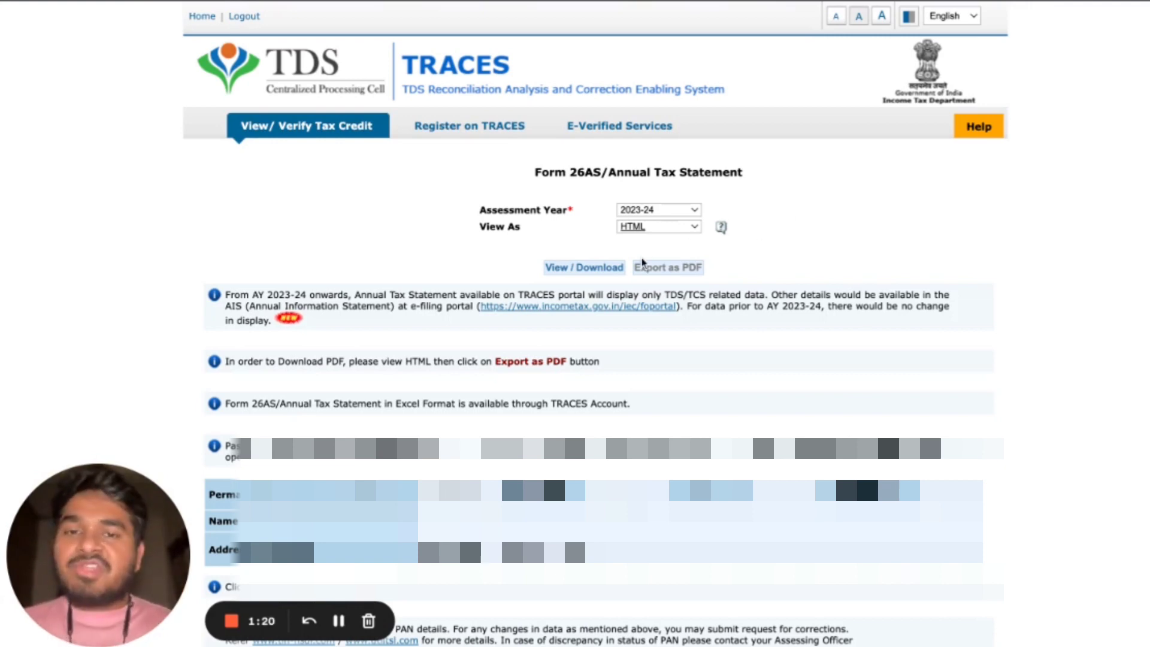
# Return to the e-Filing portal and open the form for filing an income tax return.
pyautogui.click(665, 307)
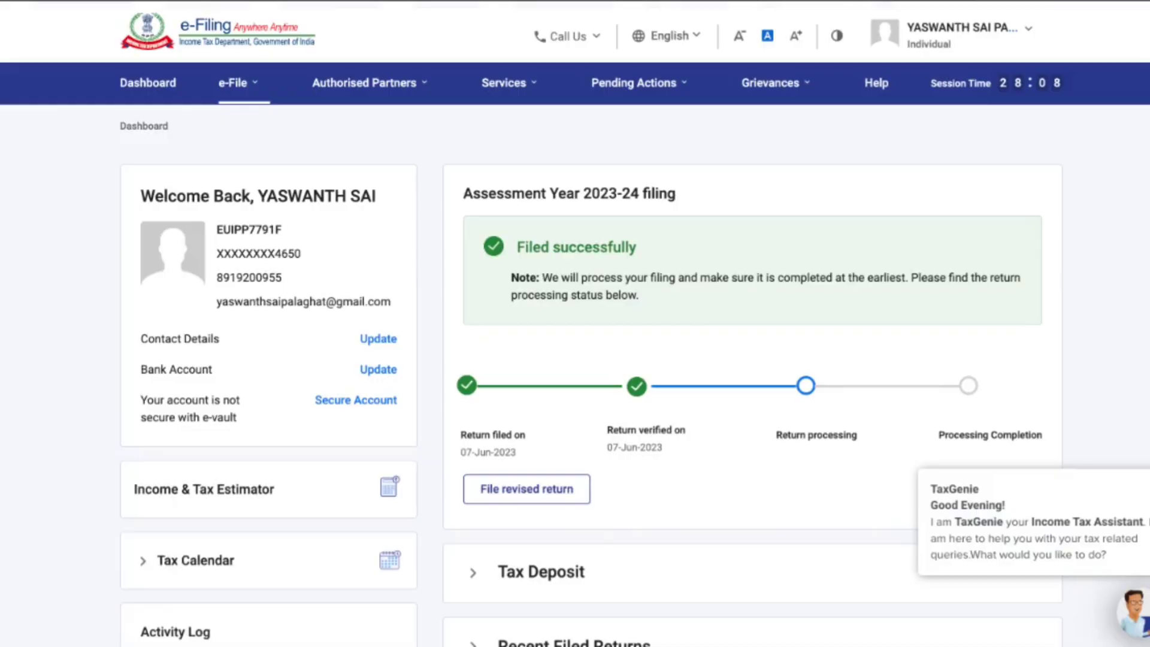
pyautogui.click(364, 83)
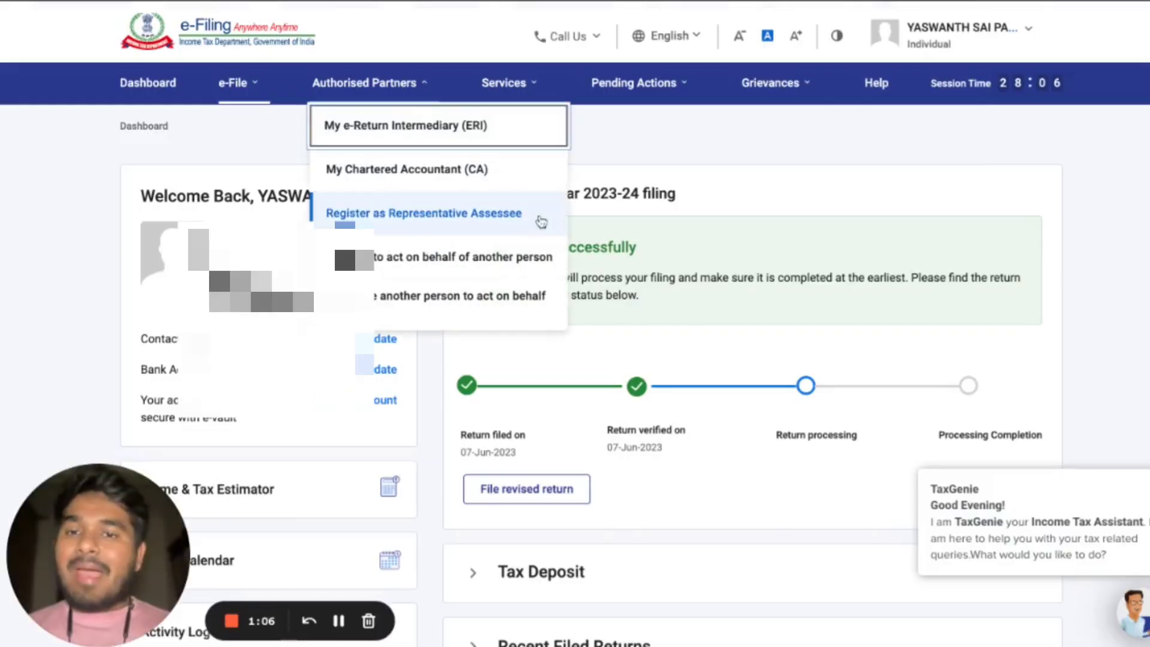
pyautogui.click(234, 82)
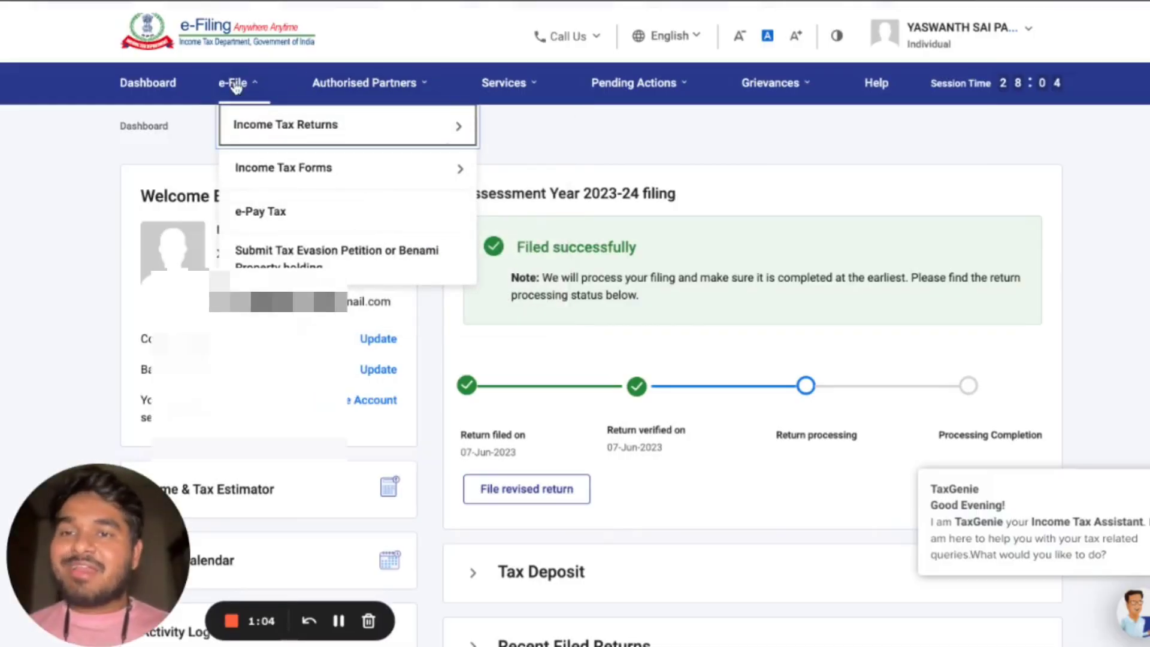
pyautogui.moveTo(326, 127)
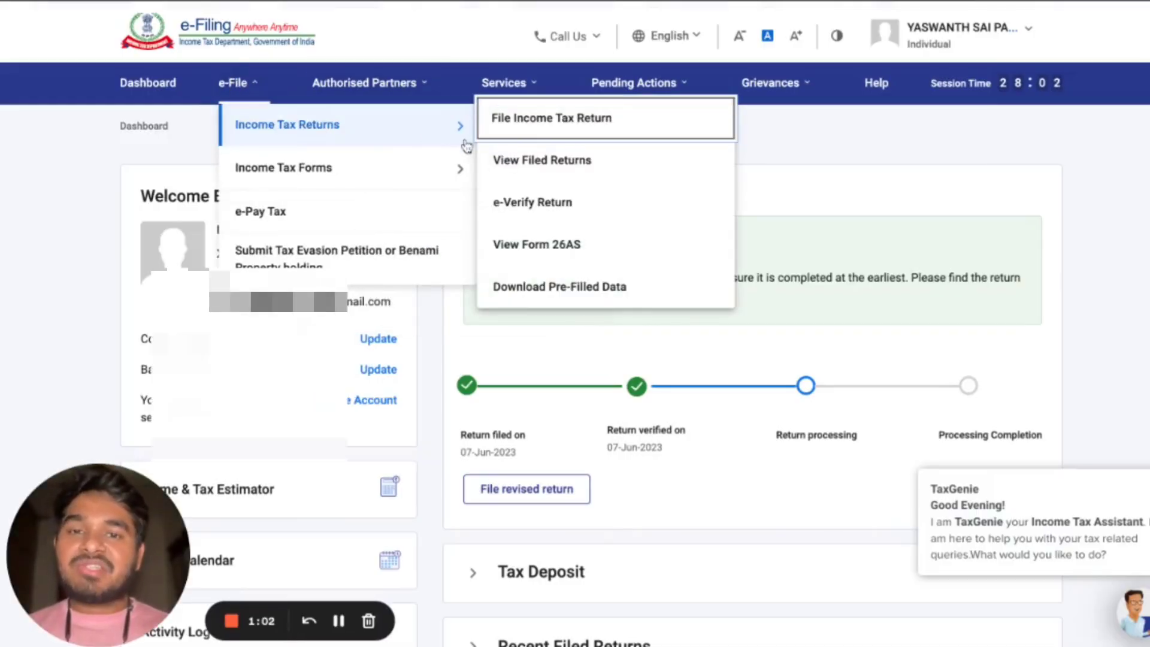
pyautogui.click(514, 131)
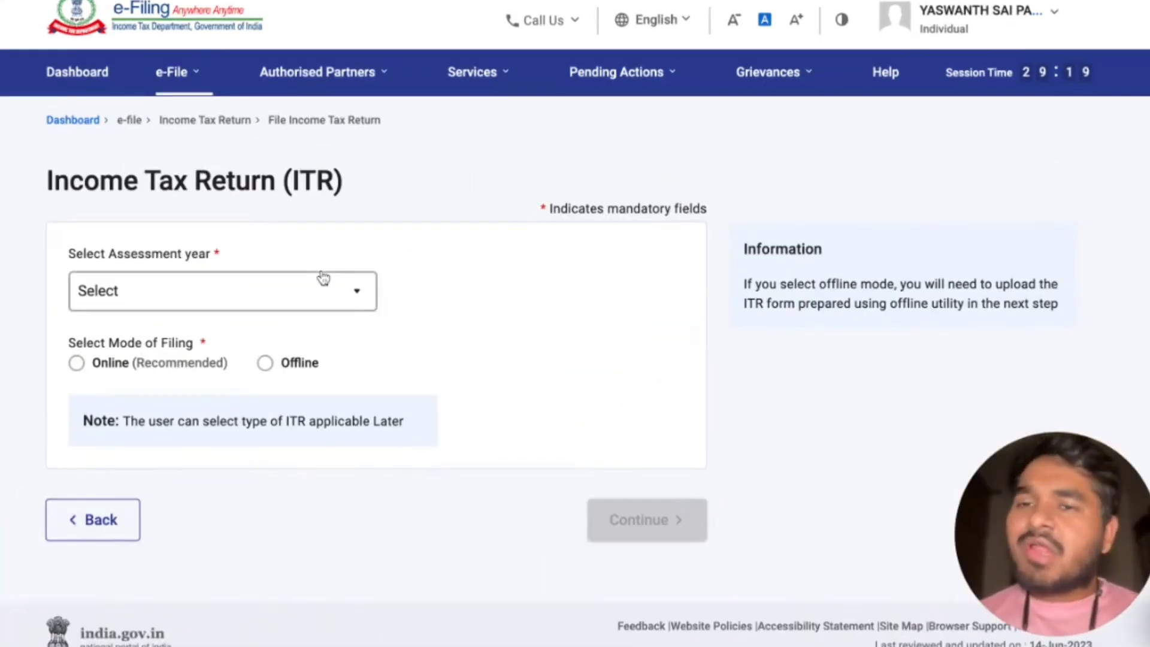
# Set the assessment year to 2023-24 (Current A.Y.) with online filing mode and continue.
pyautogui.click(158, 290)
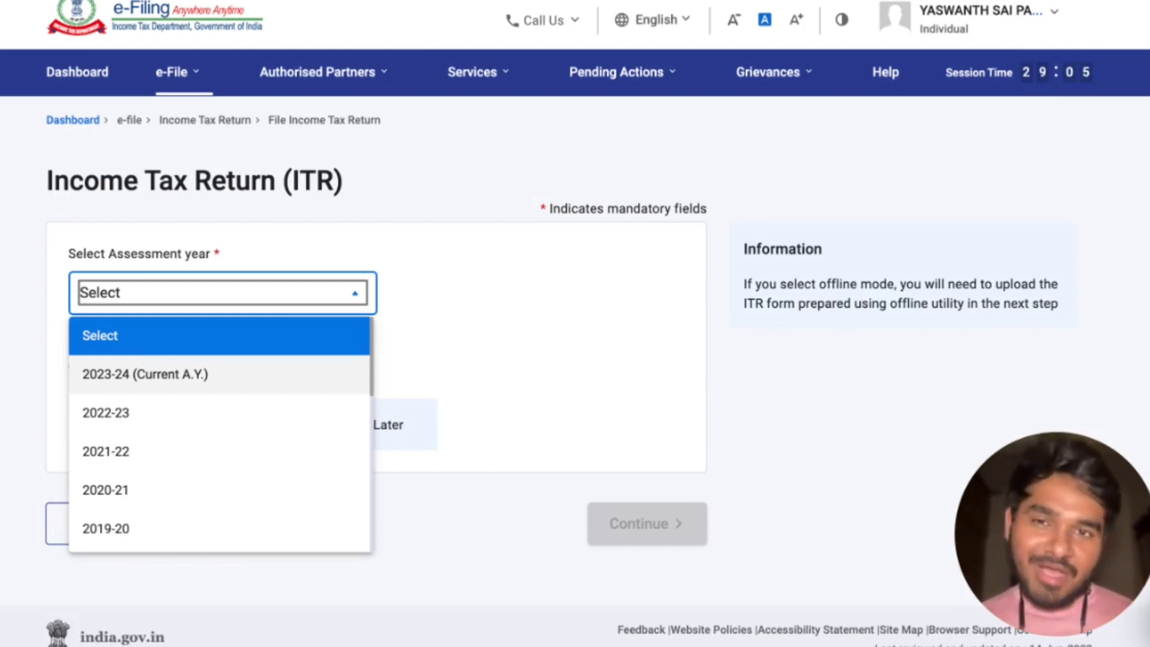
pyautogui.click(145, 386)
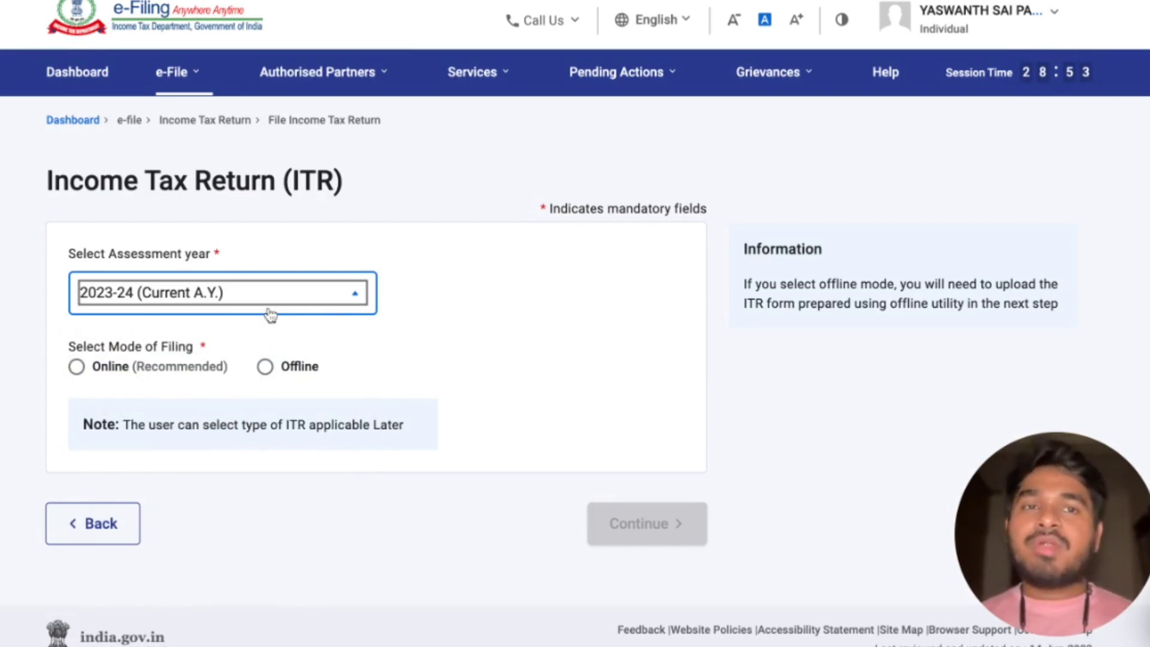
pyautogui.click(78, 367)
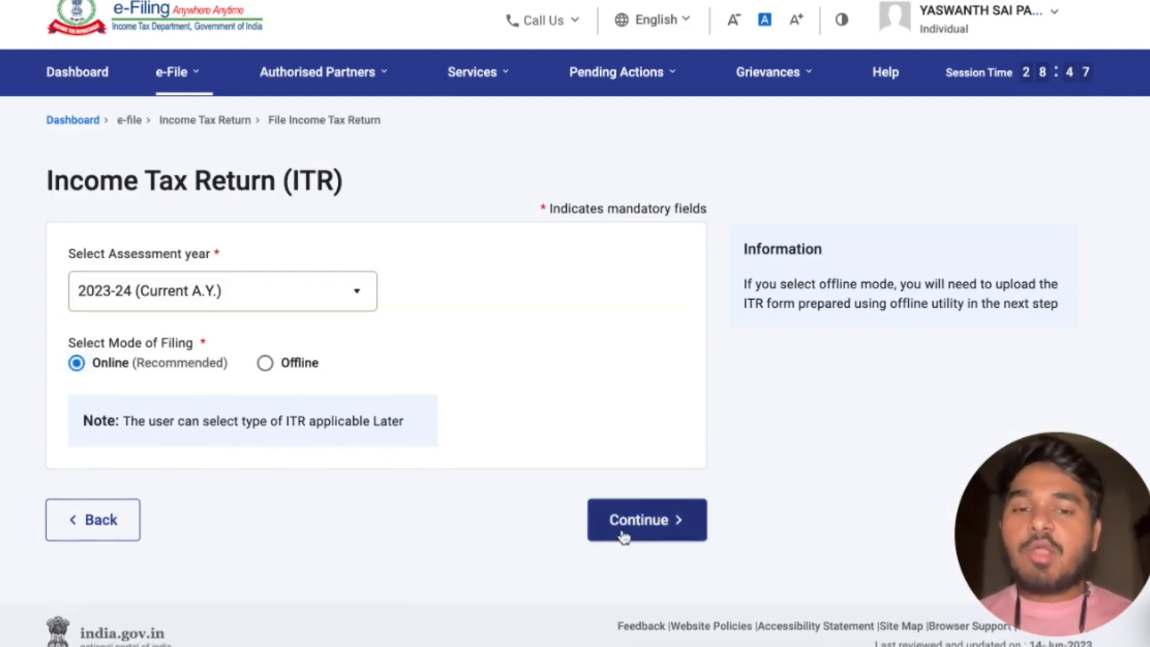
pyautogui.click(640, 533)
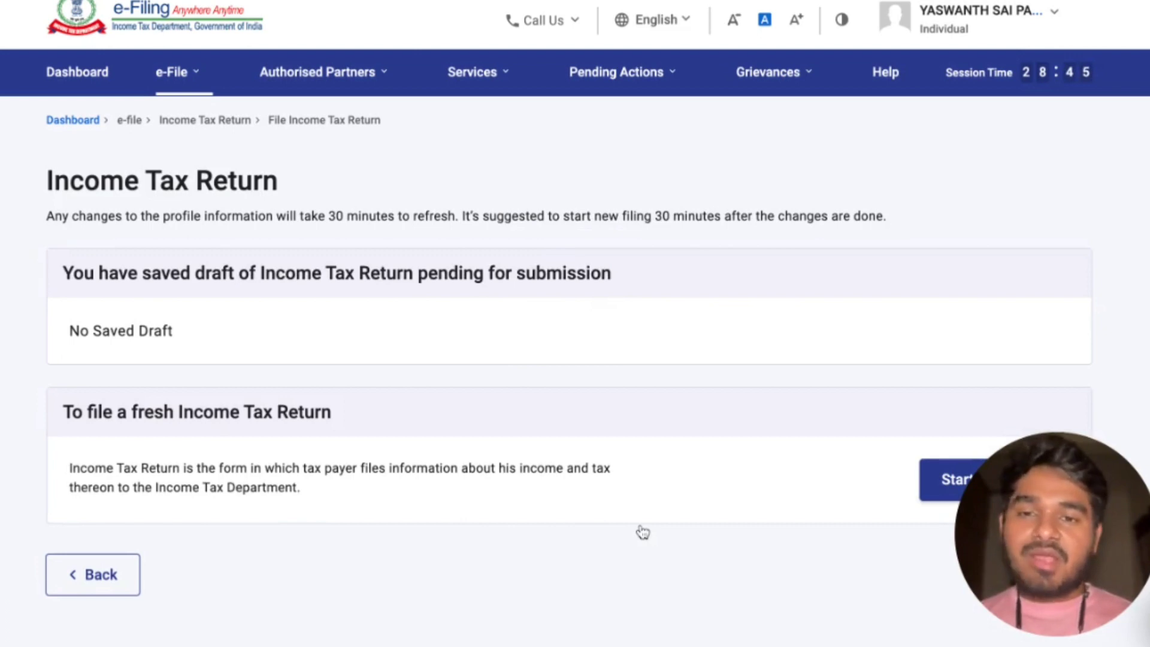
# Start a new income tax return filing and continue with the Individual status.
pyautogui.scroll(-2, 641, 532)
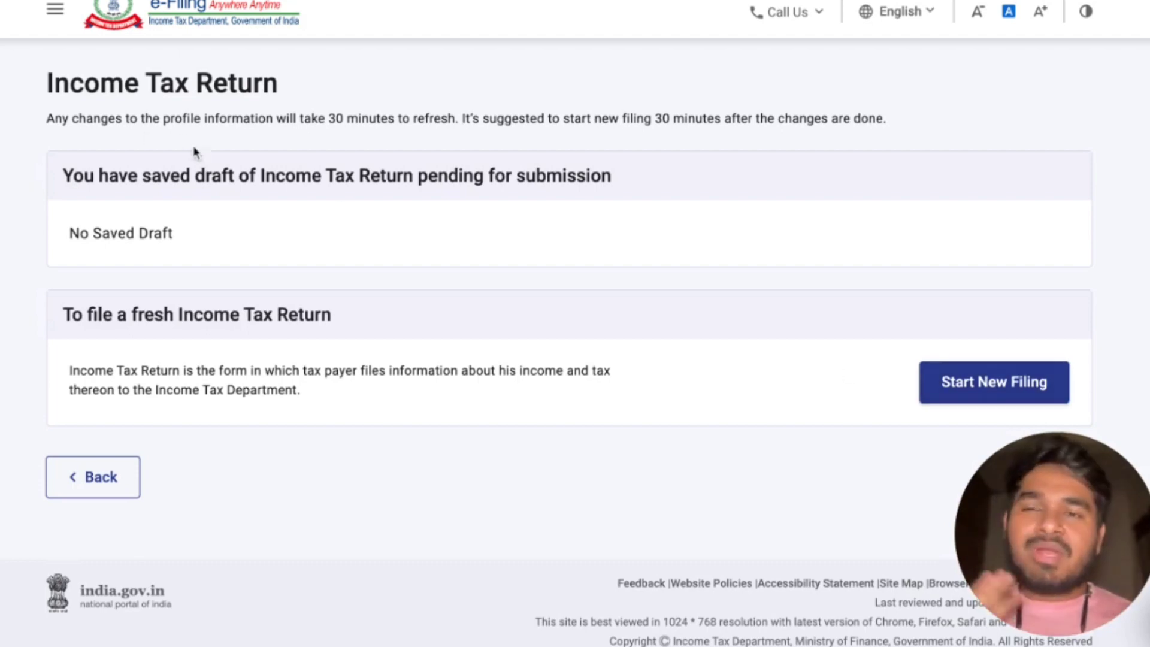
pyautogui.click(942, 384)
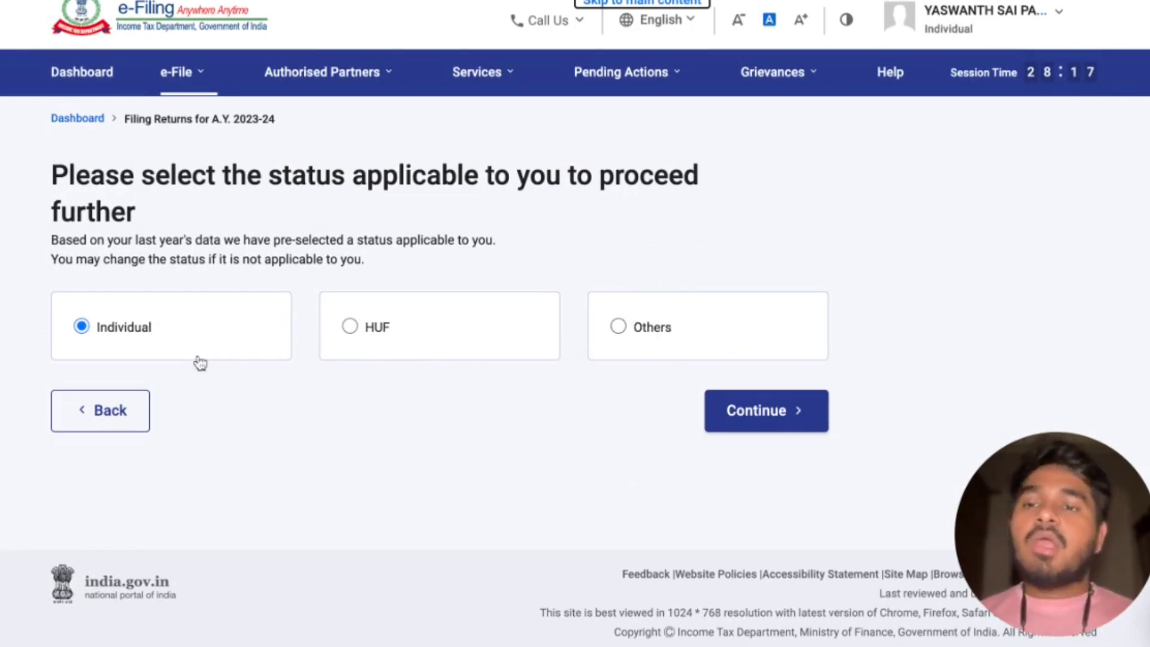
pyautogui.click(757, 417)
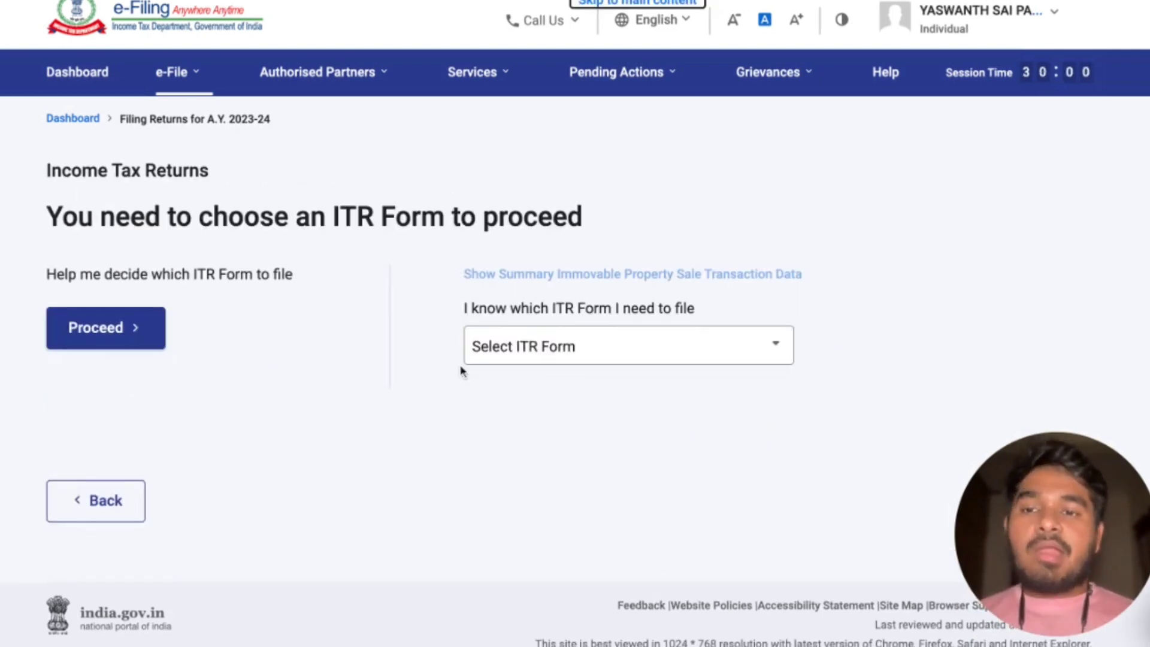
# Choose ITR-1 as the return form and proceed with it.
pyautogui.click(534, 349)
pyautogui.scroll(-2, 552, 477)
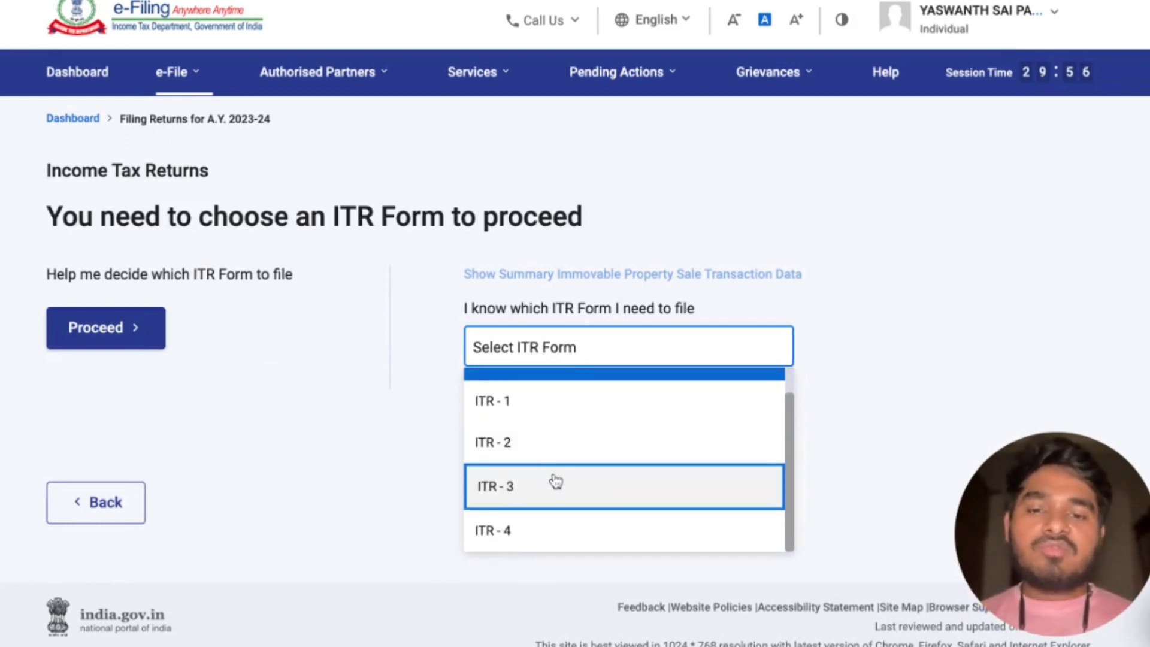
pyautogui.scroll(2, 554, 477)
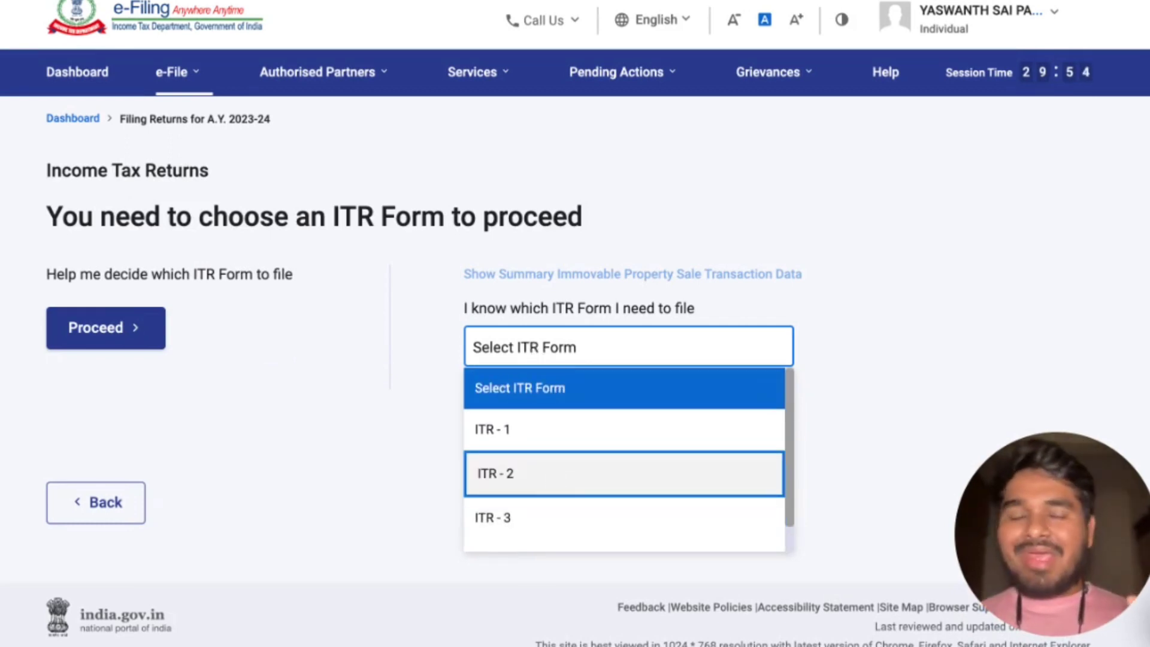
pyautogui.click(529, 443)
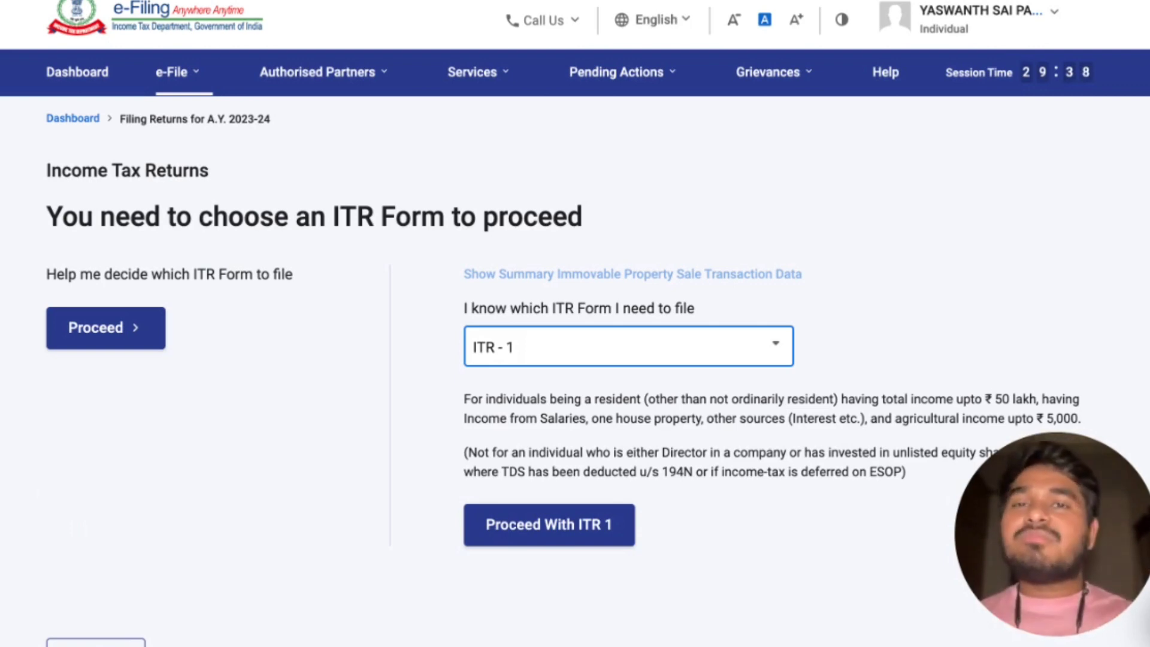
pyautogui.scroll(-1, 552, 376)
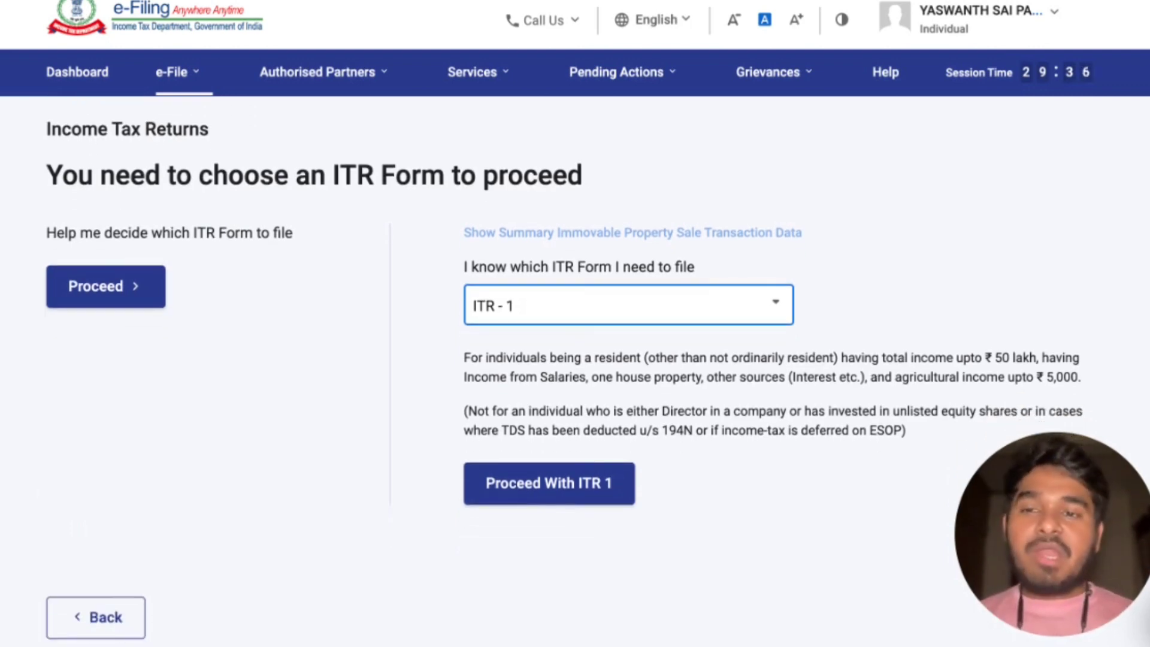
pyautogui.scroll(1, 552, 375)
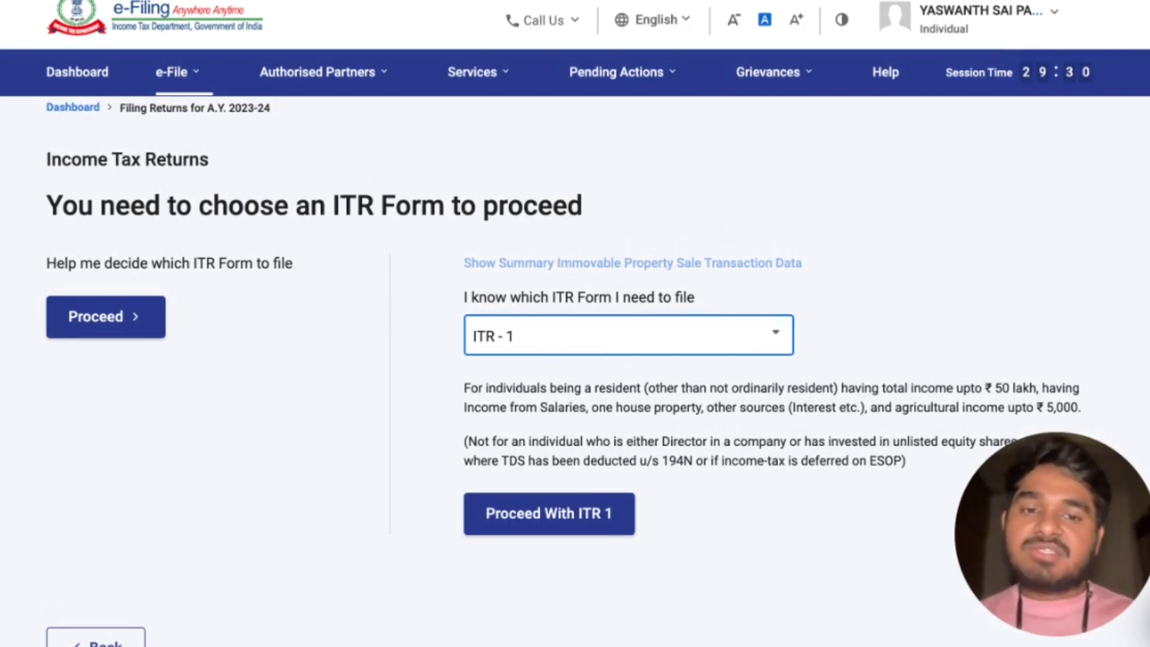
pyautogui.click(551, 514)
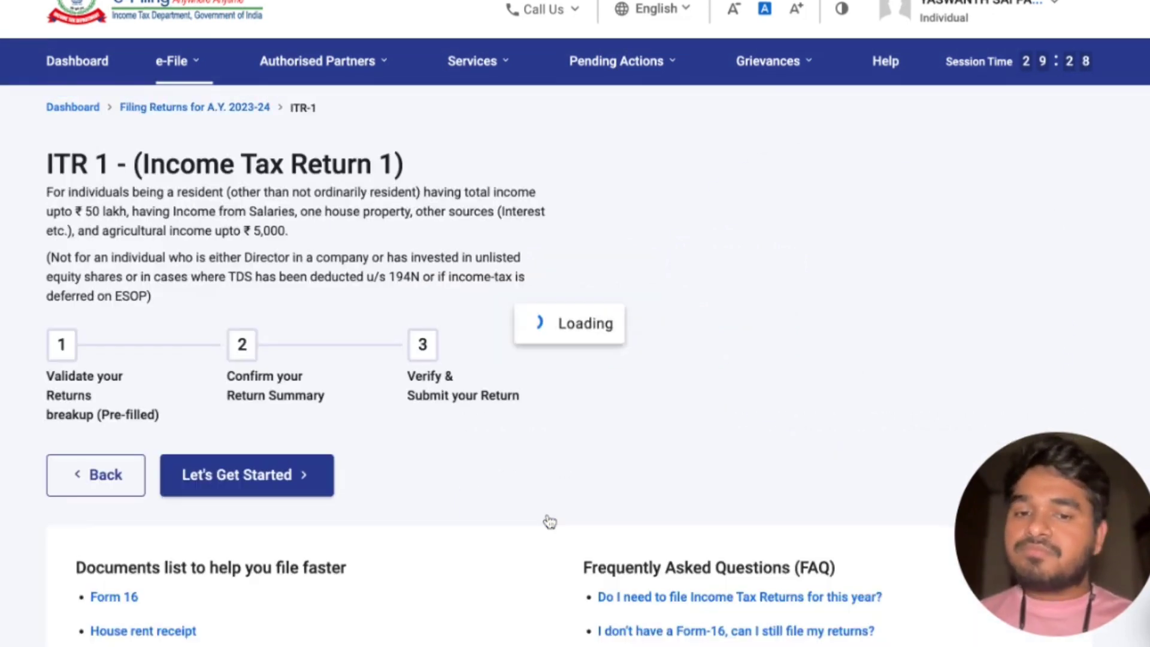
# Start the ITR-1 return, give taxable income above the basic exemption limit as the filing reason, and continue.
pyautogui.scroll(-3, 545, 521)
pyautogui.scroll(1, 544, 520)
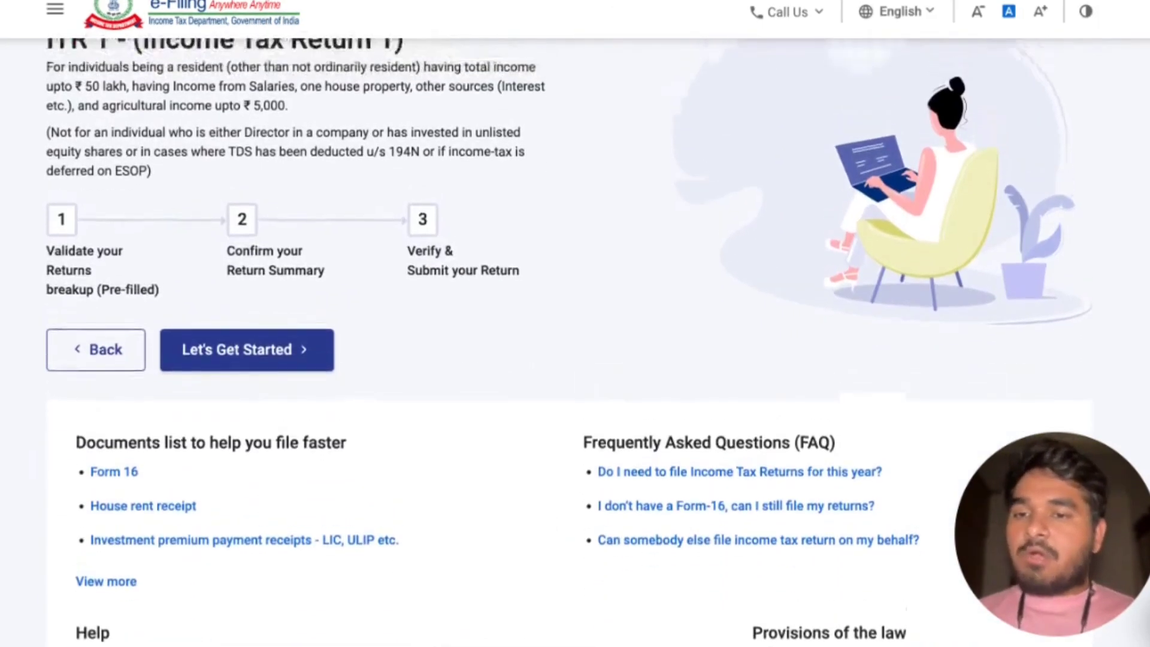
pyautogui.scroll(2, 306, 479)
pyautogui.click(294, 482)
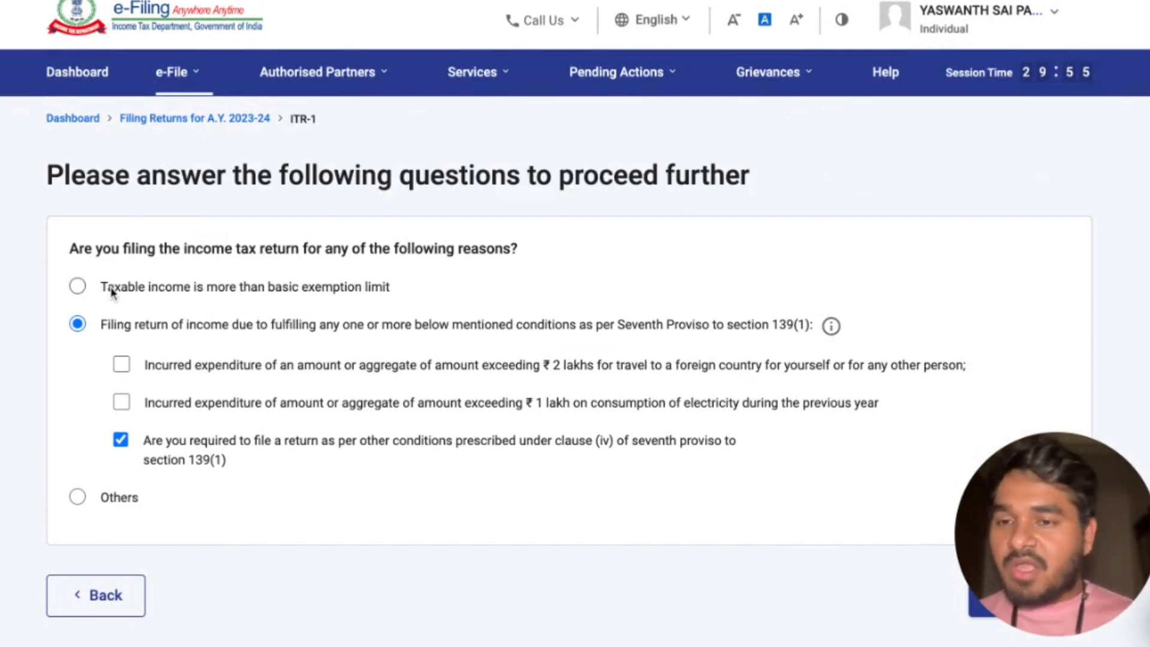
pyautogui.click(77, 287)
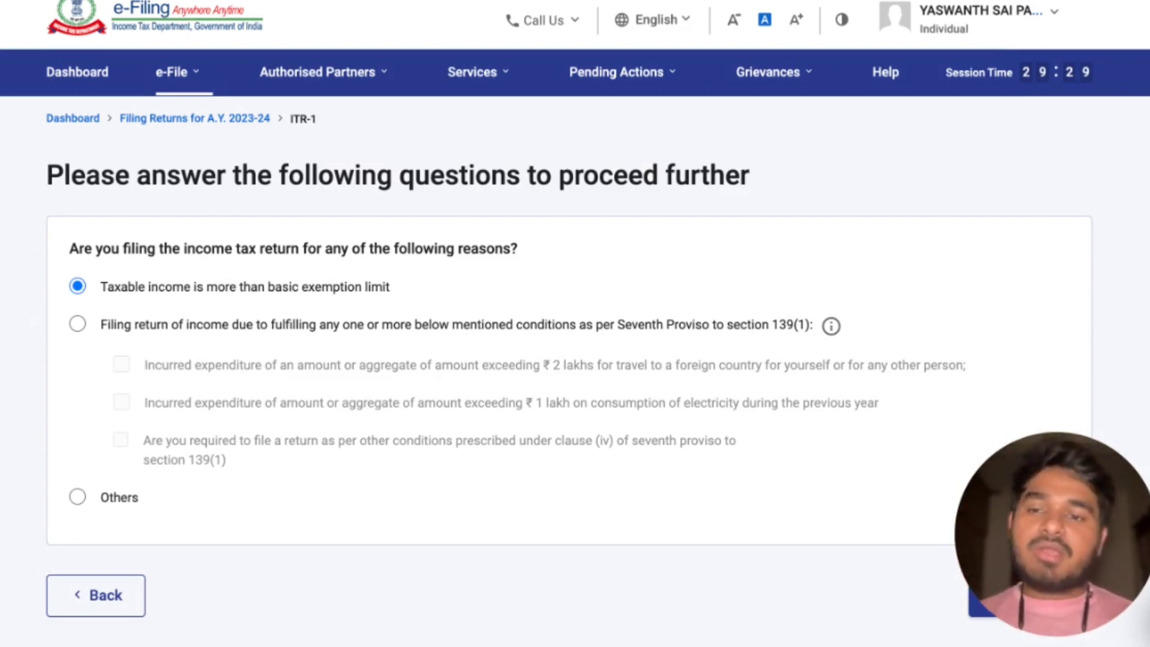
pyautogui.moveTo(1020, 574); pyautogui.dragTo(644, 589)
pyautogui.click(997, 591)
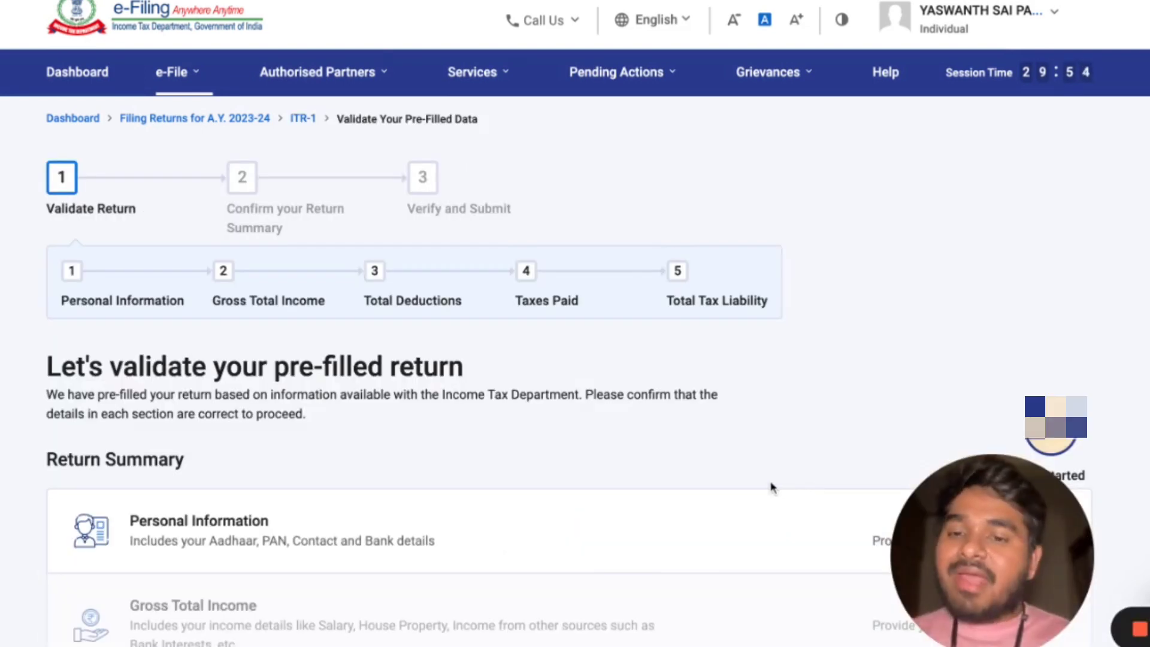
# Look through the pre-filled return summary and open its Personal Information section.
pyautogui.scroll(-2, 771, 487)
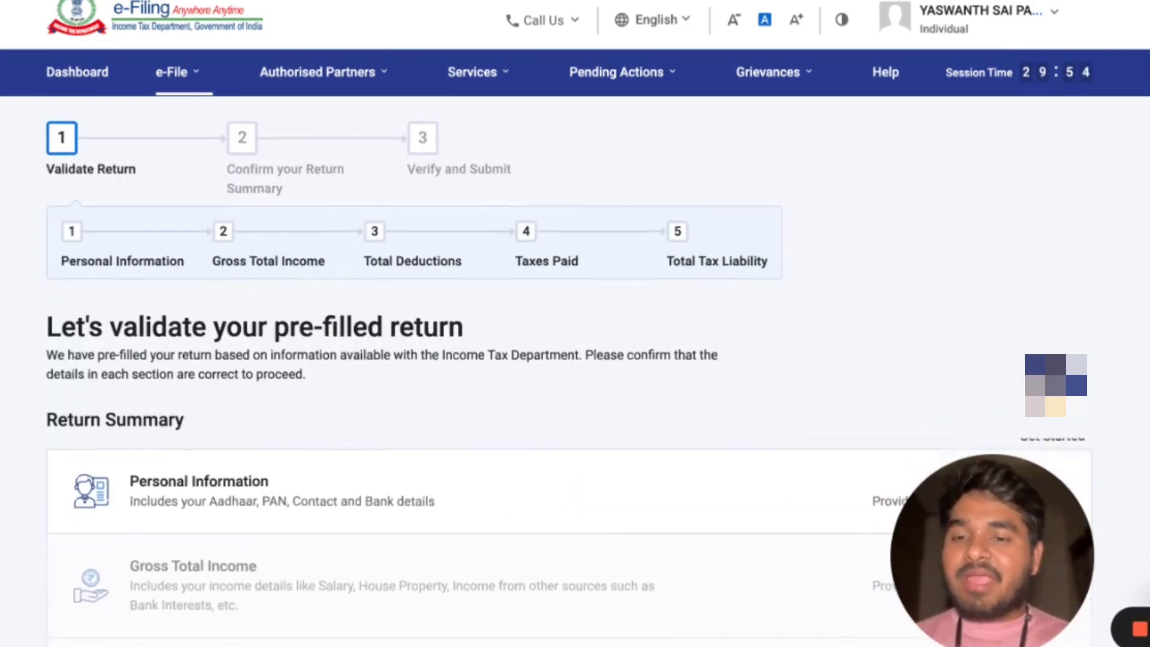
pyautogui.scroll(-5, 240, 227)
pyautogui.scroll(1, 239, 226)
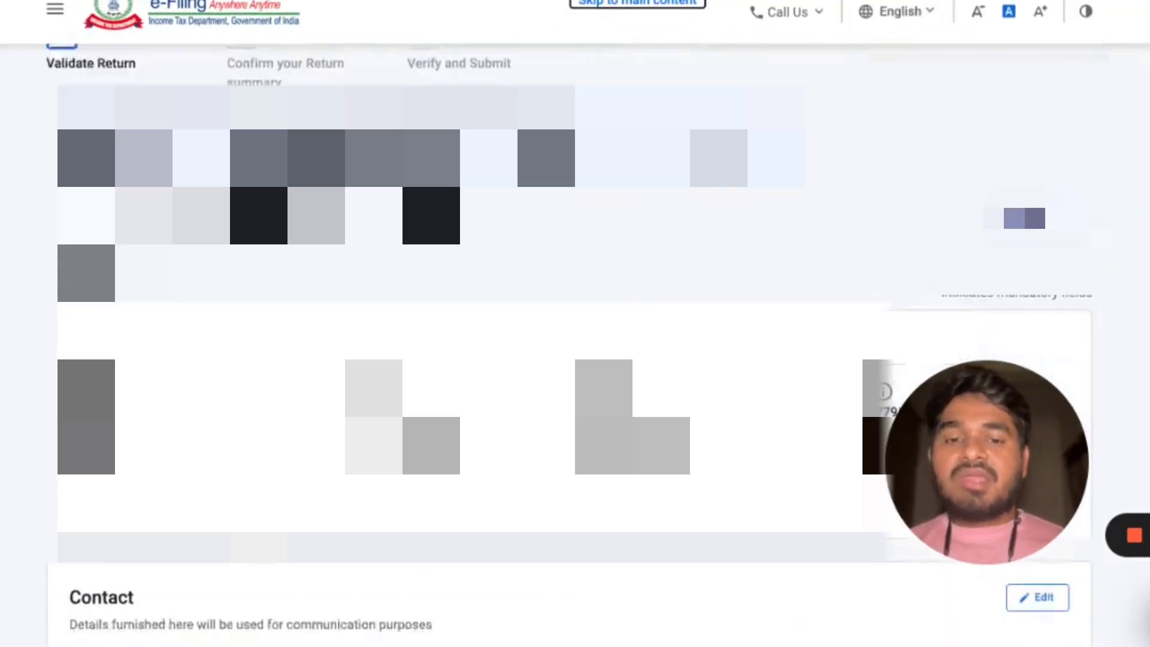
# Review the pre-filled personal details, the filing section, the tax regime choice and the bank details, and confirm the Personal Information section.
pyautogui.scroll(-10, 455, 359)
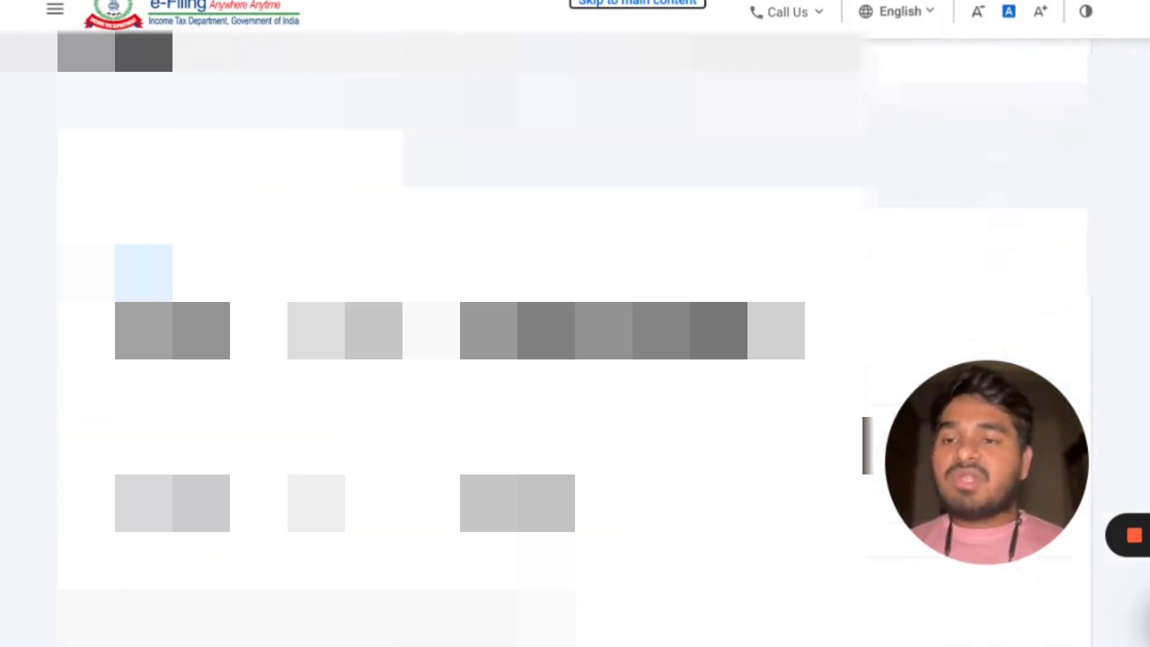
pyautogui.scroll(-10, 455, 359)
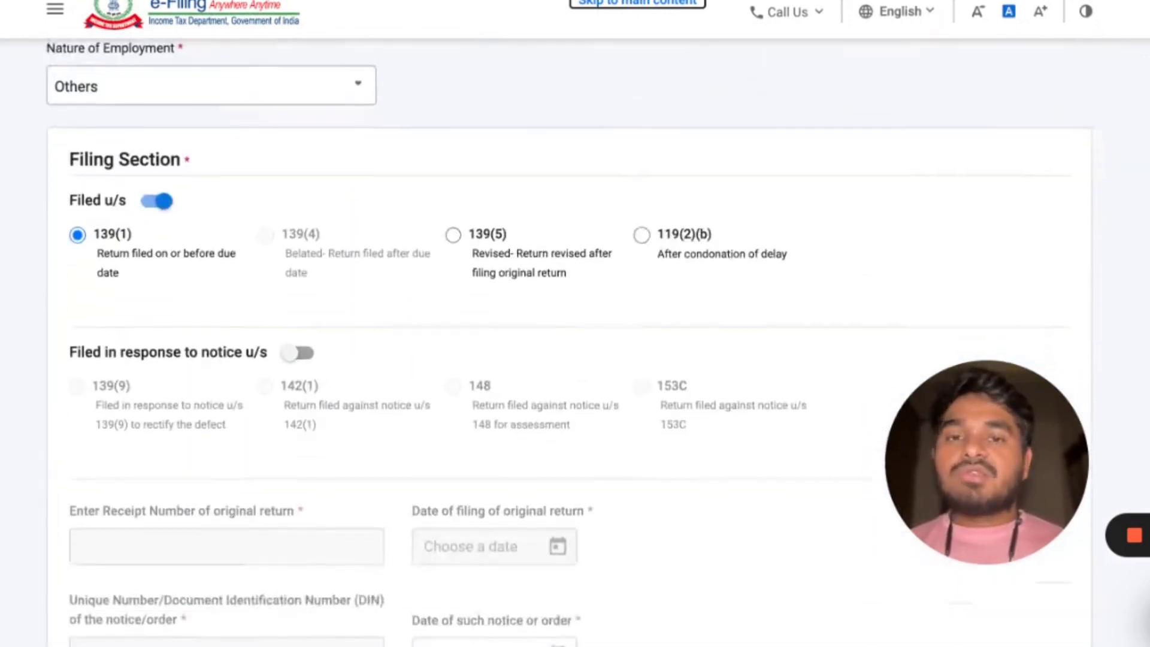
pyautogui.scroll(-1, 285, 175)
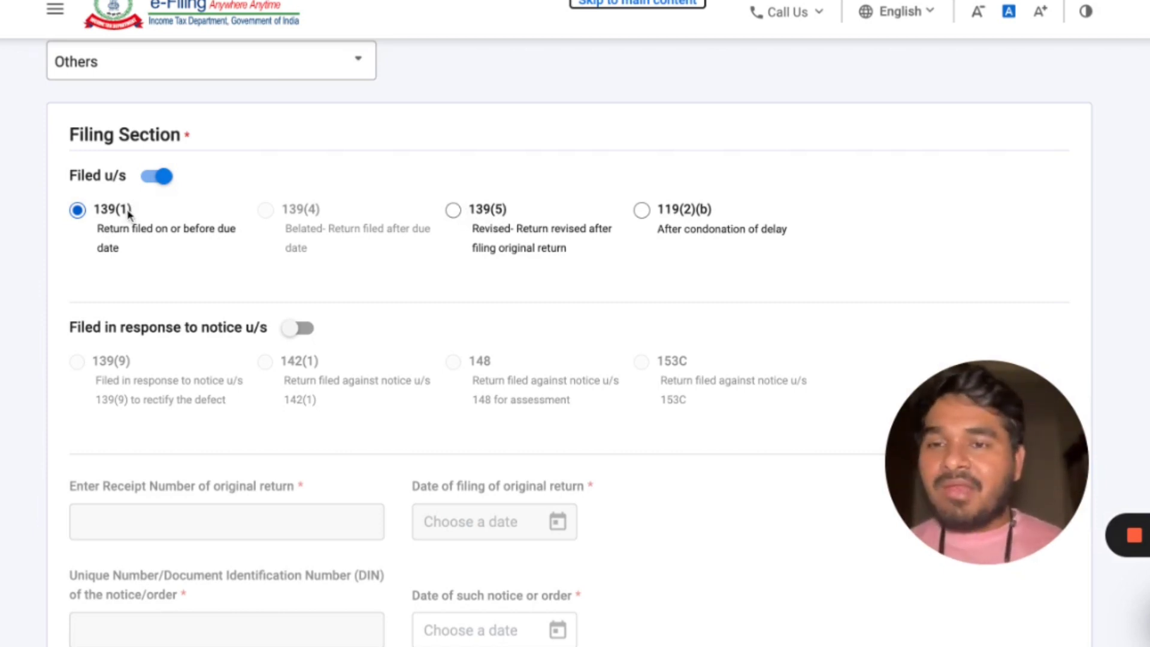
pyautogui.scroll(-8, 490, 257)
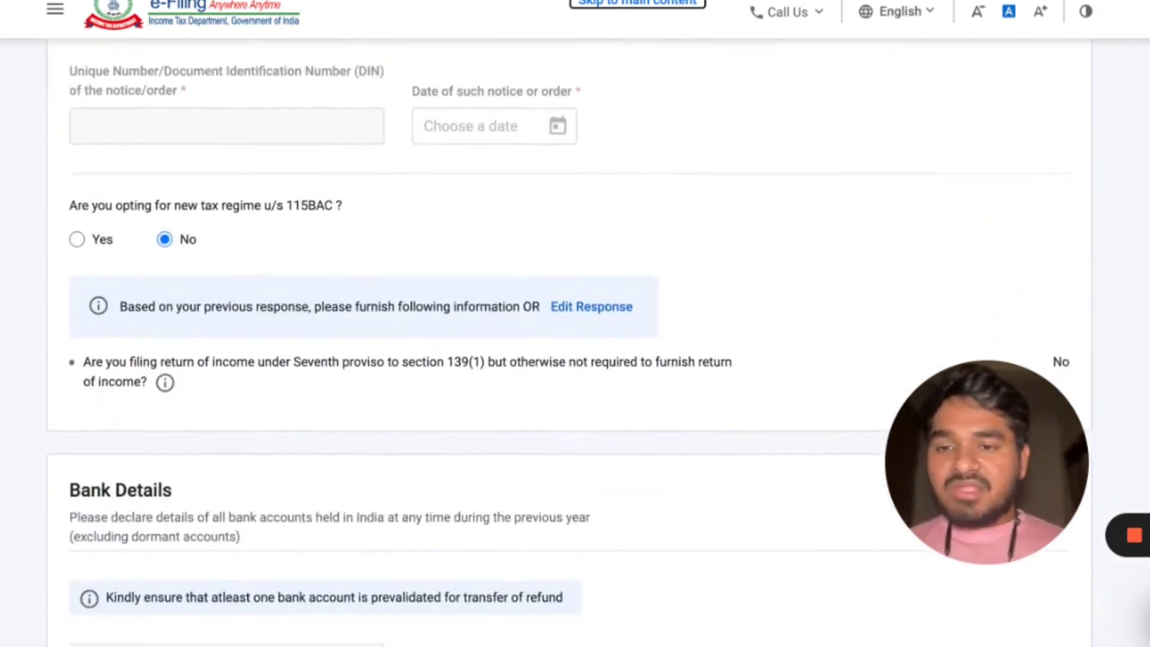
pyautogui.scroll(-5, 300, 392)
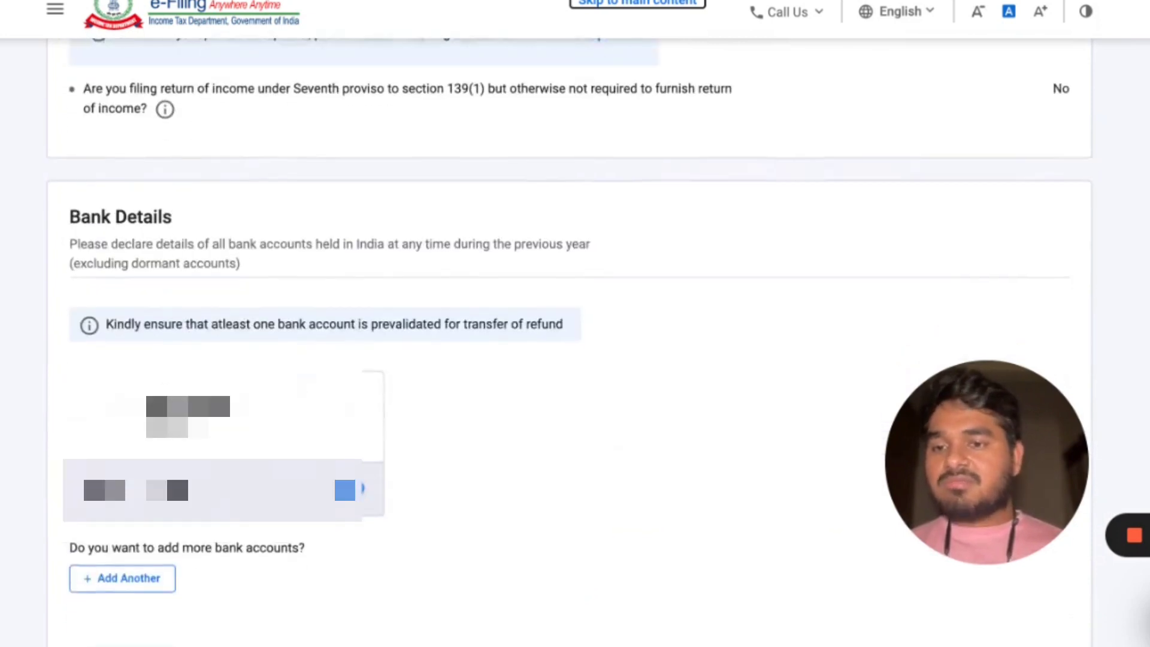
pyautogui.scroll(1, 544, 413)
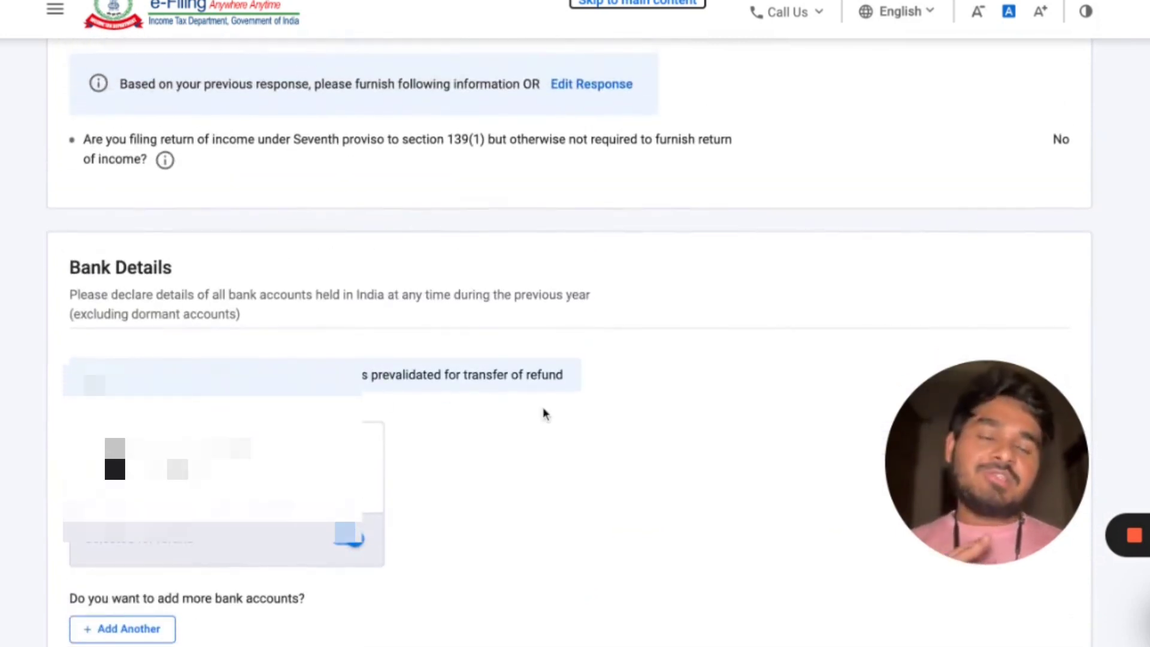
pyautogui.scroll(-3, 543, 414)
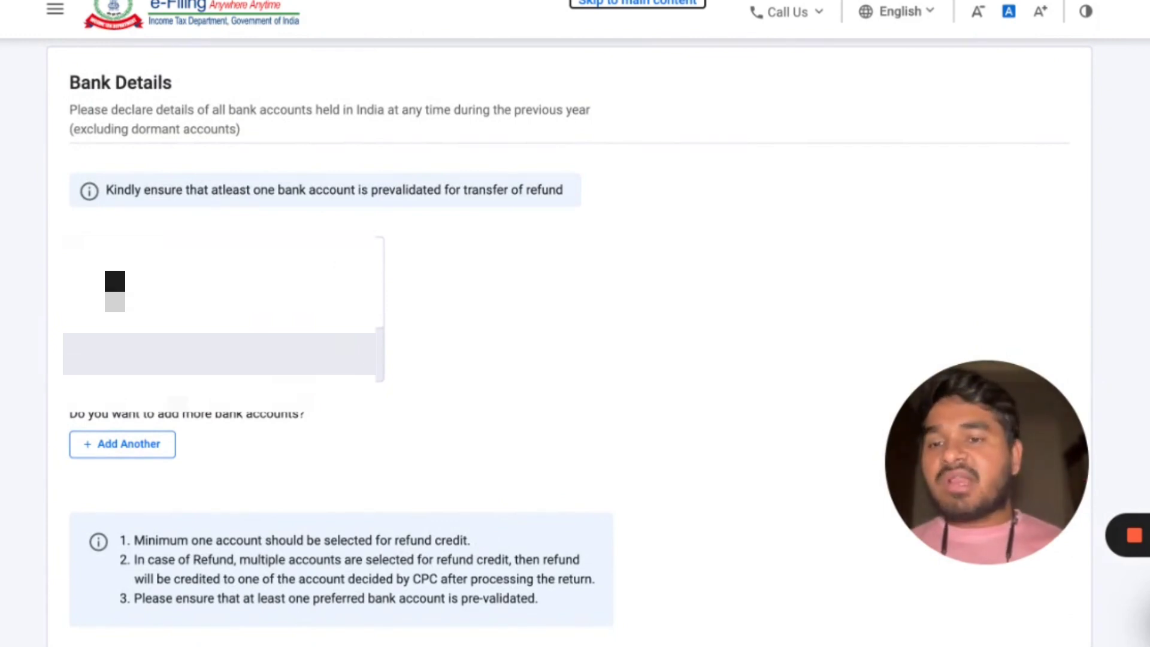
pyautogui.scroll(-4, 575, 413)
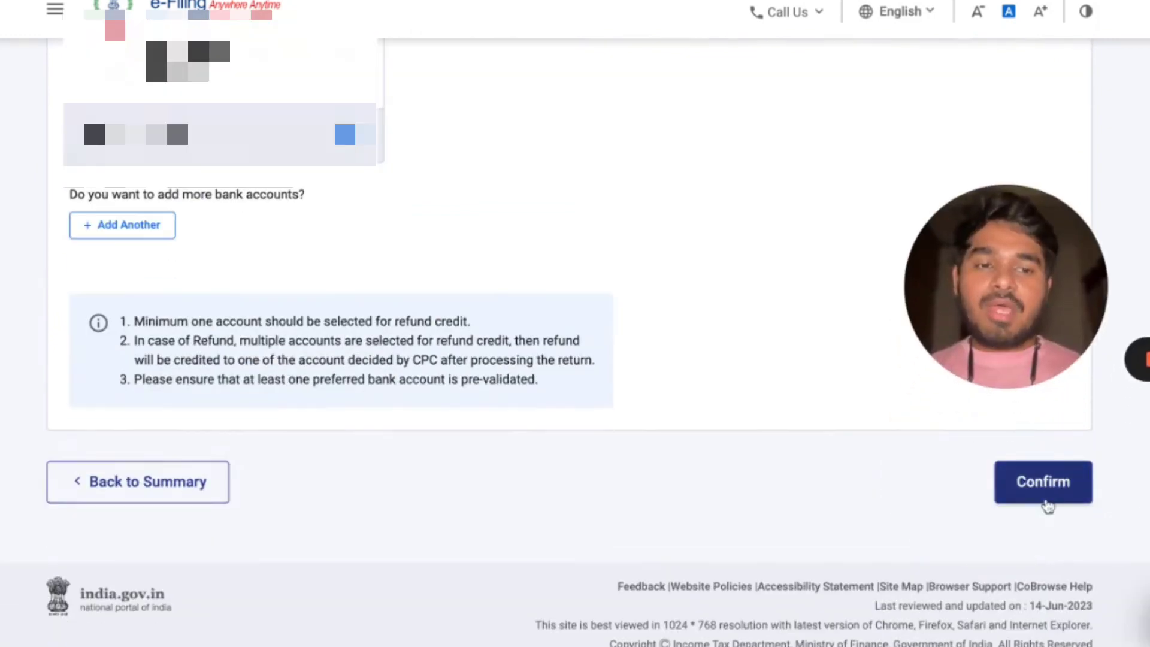
pyautogui.click(1042, 482)
# Open the Gross Total Income section from the return summary.
pyautogui.scroll(-2, 650, 415)
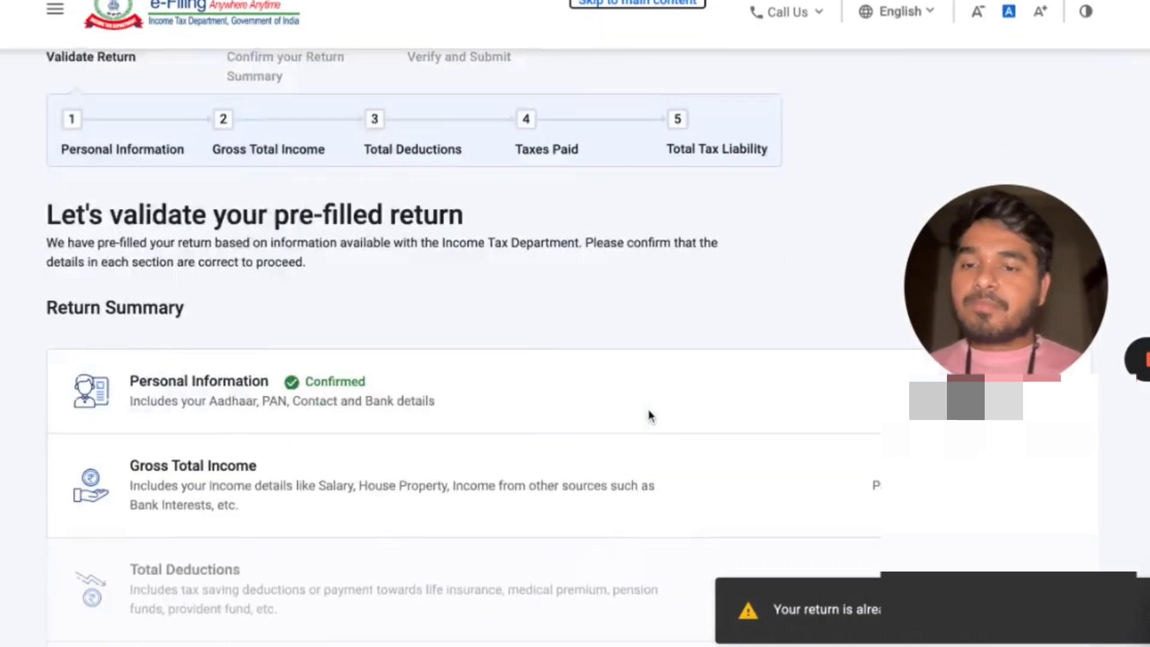
pyautogui.scroll(-2, 650, 415)
pyautogui.scroll(-1, 649, 415)
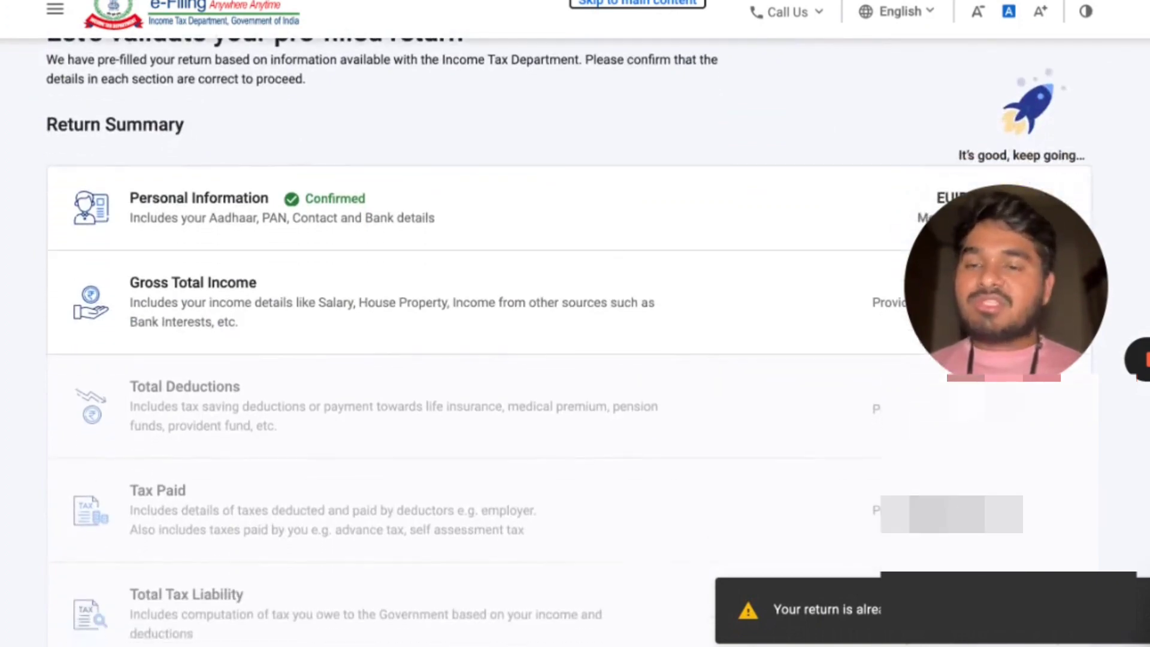
pyautogui.click(491, 327)
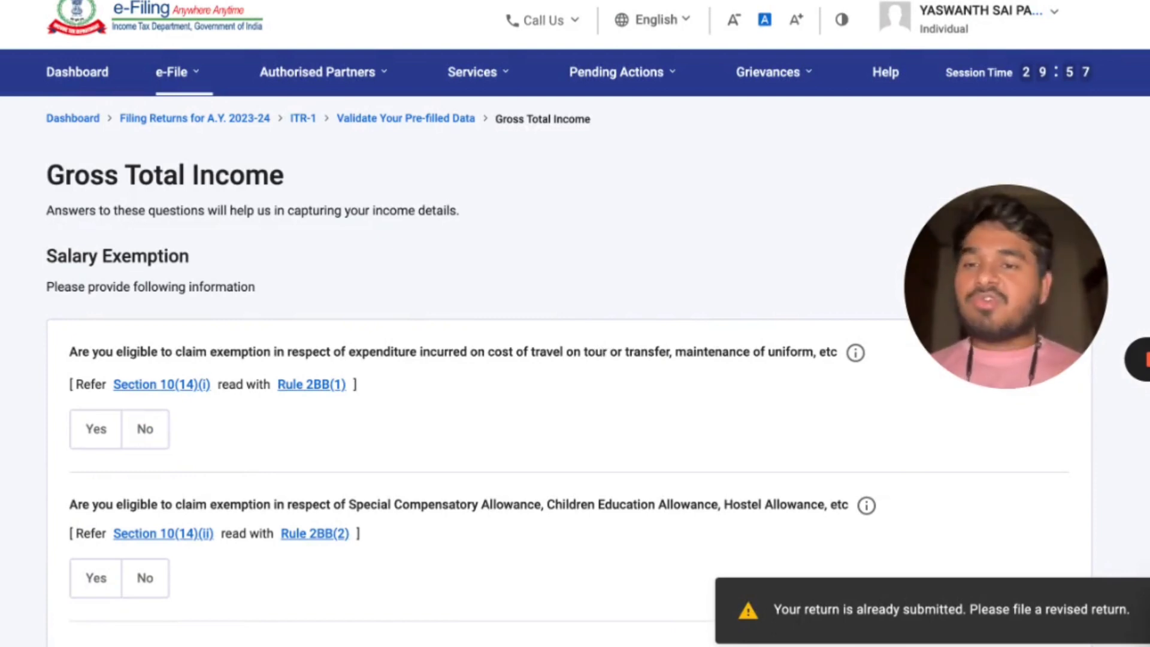
# Examine the salary exemption questions, including the reported House Rent Allowance exemption amount.
pyautogui.scroll(-3, 394, 263)
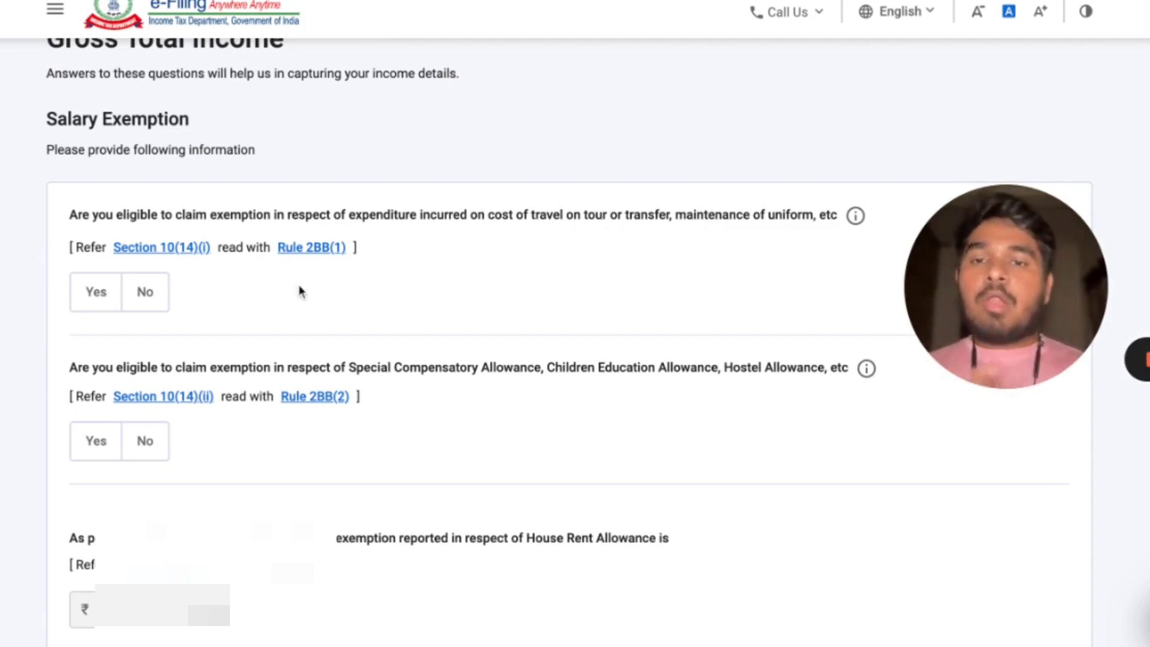
pyautogui.scroll(-2, 310, 292)
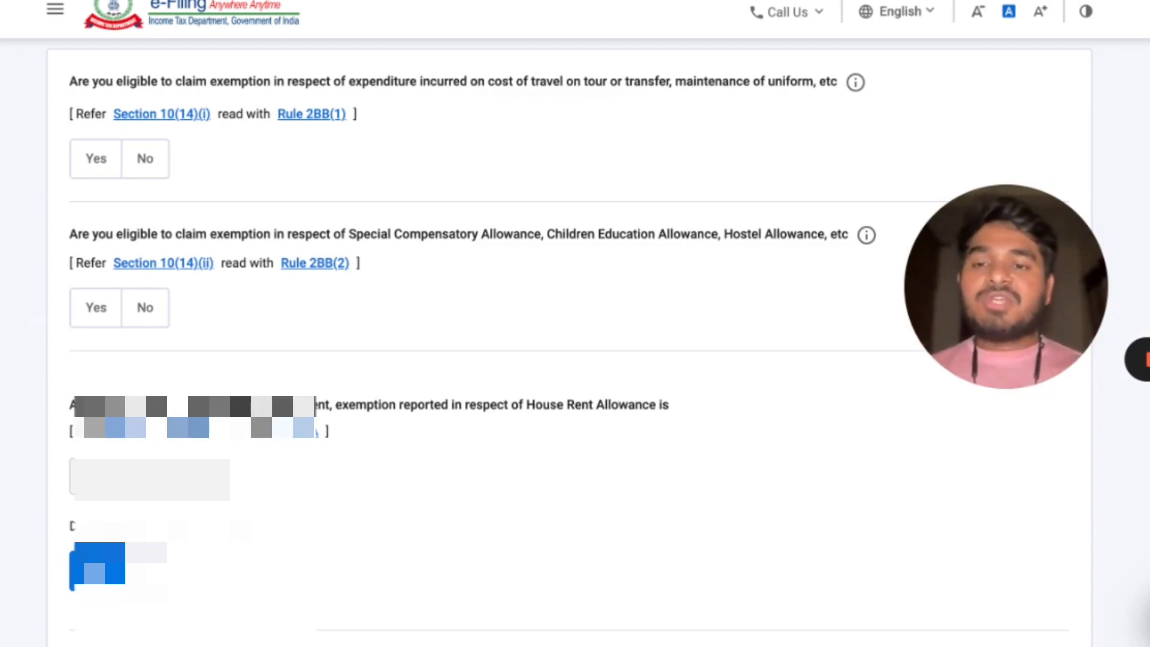
pyautogui.scroll(-1, 569, 343)
pyautogui.scroll(1, 569, 342)
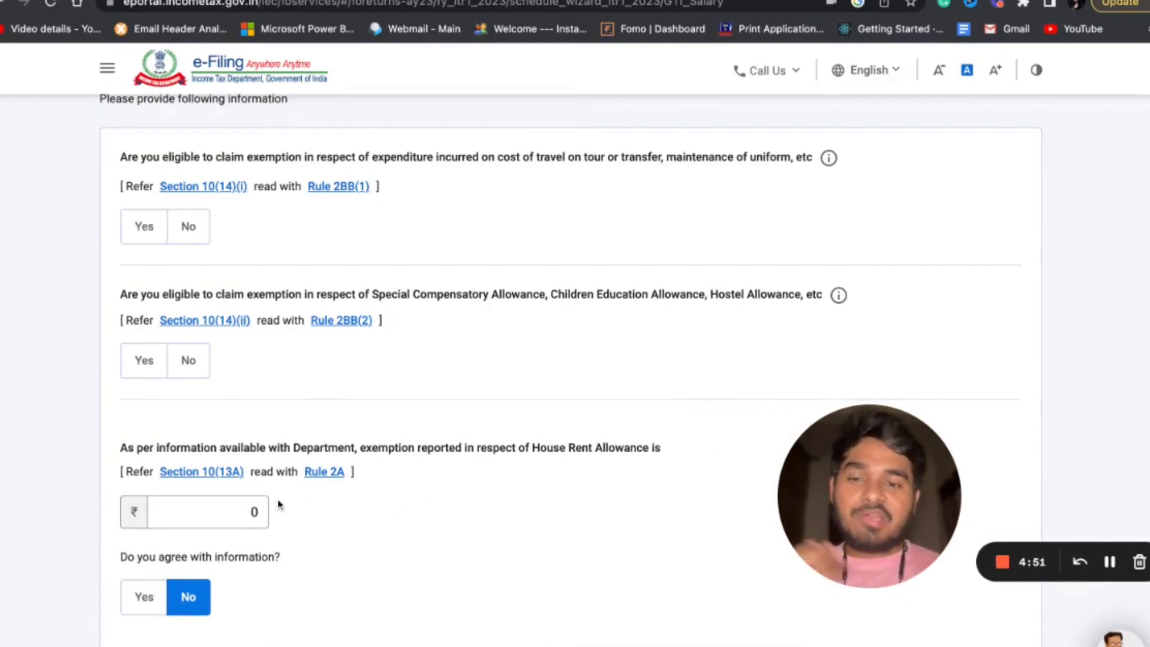
pyautogui.click(254, 511)
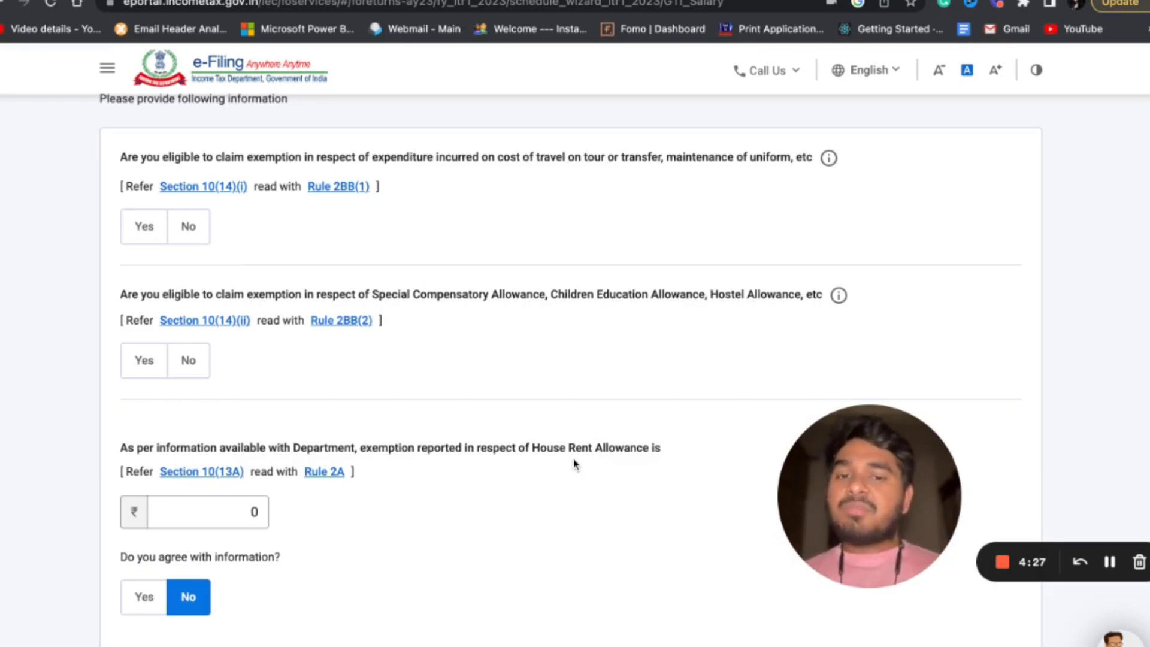
# Search Google for "hra calculation" in a new browser tab and open ClearTax's HRA Calculator.
pyautogui.press('super+t')
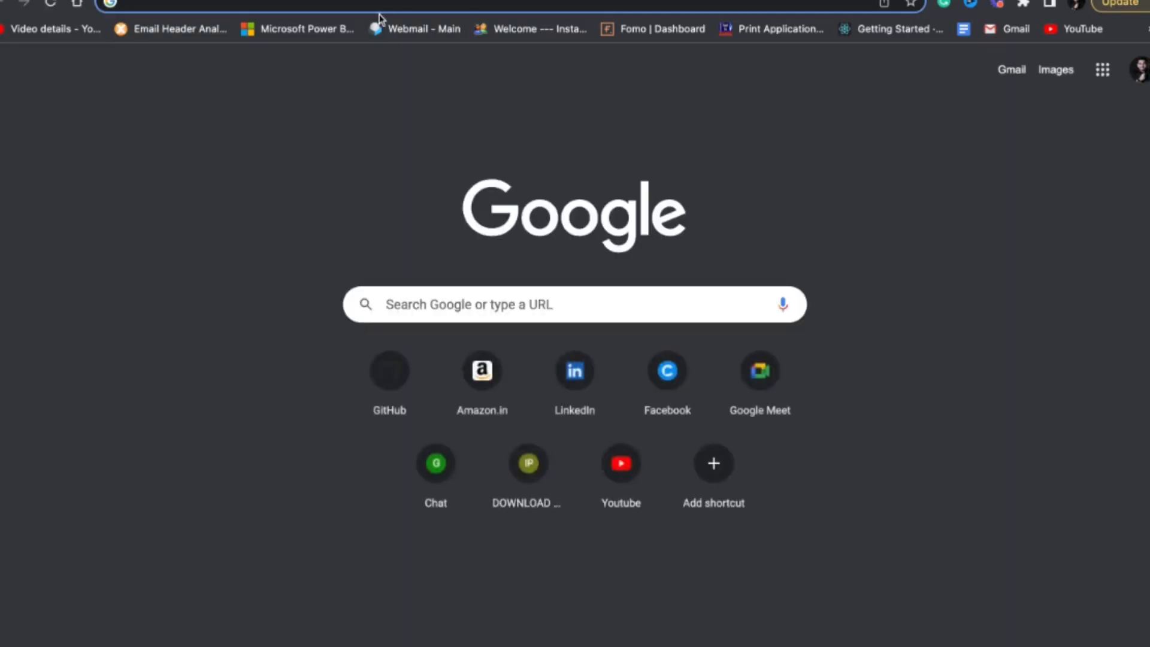
pyautogui.write('hra calcu')
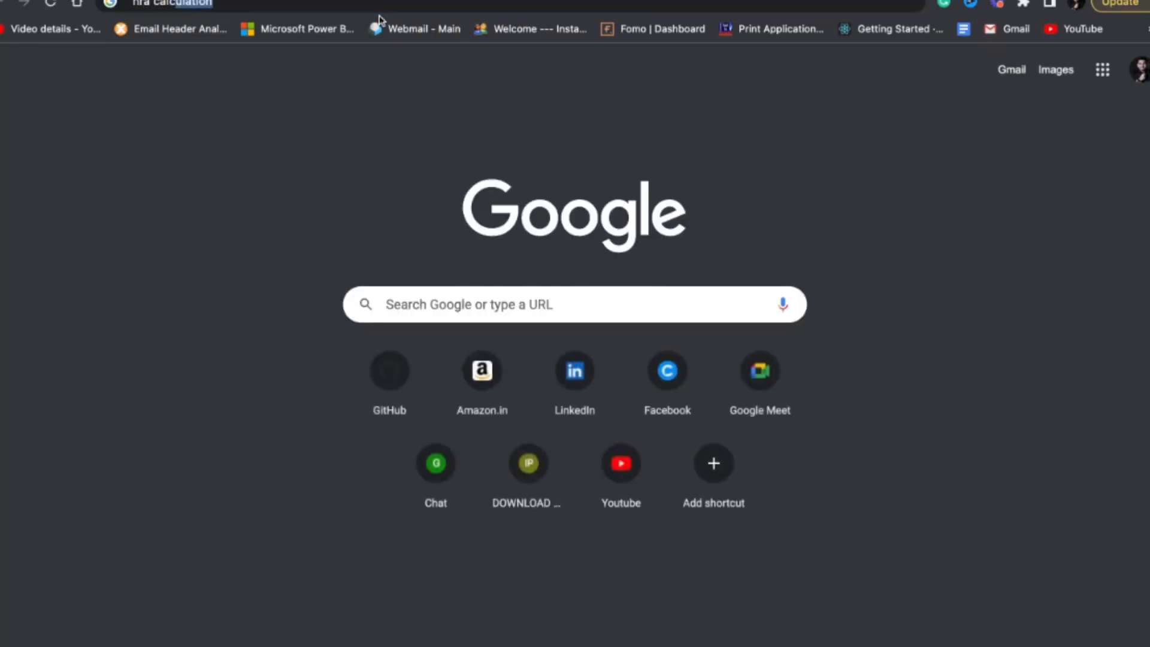
pyautogui.press('Return')
pyautogui.scroll(-2, 323, 354)
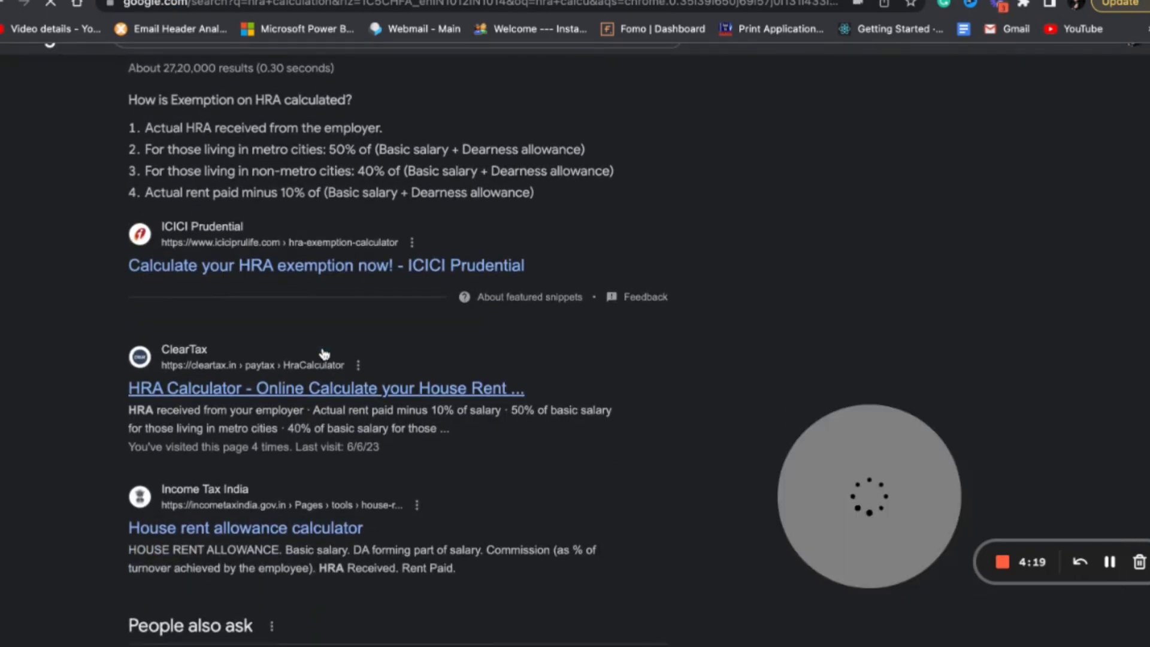
pyautogui.click(293, 397)
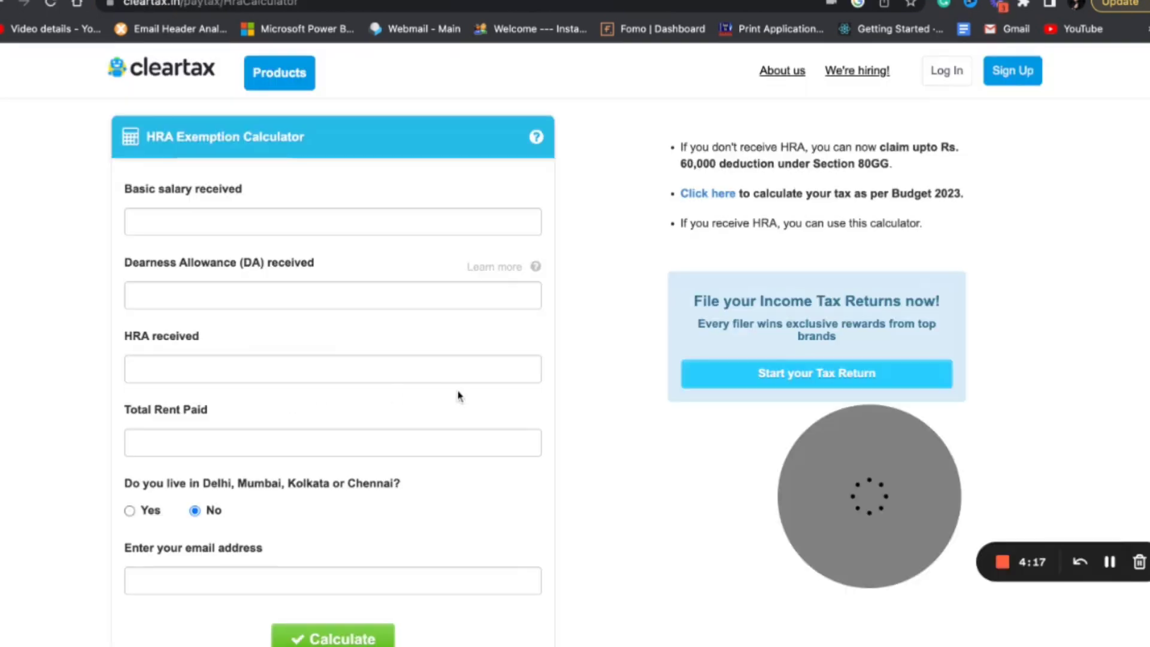
# Fill in the HRA calculator with basic salary 600000, dearness allowance 0, HRA received 200000 and total rent paid 250000.
pyautogui.click(286, 222)
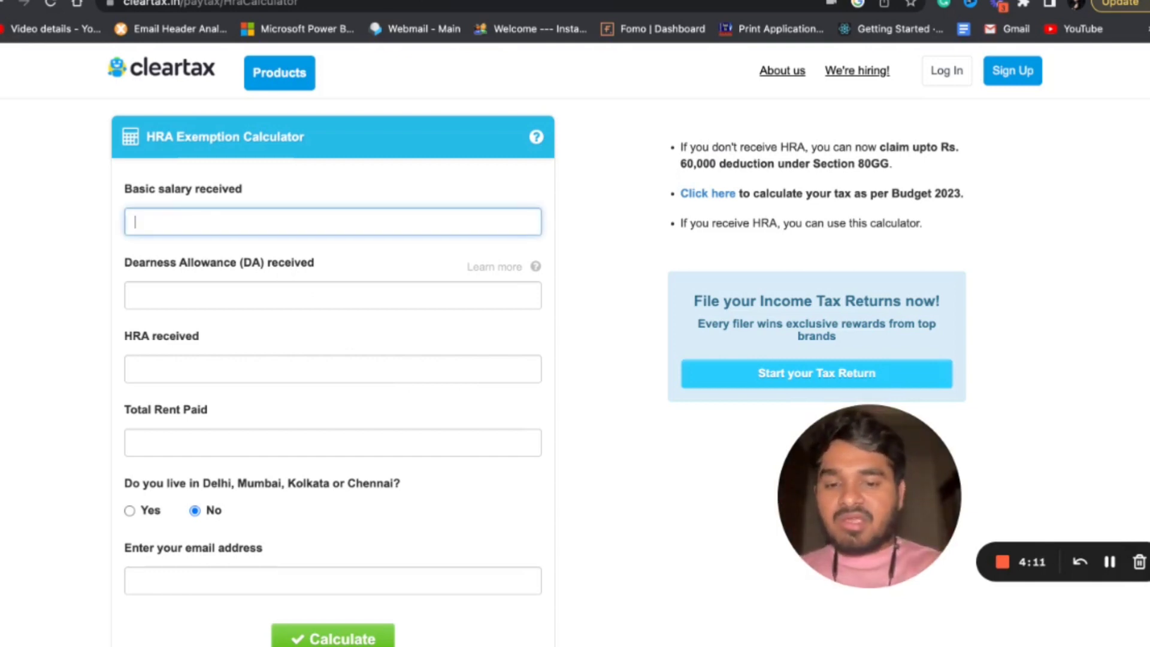
pyautogui.write('600000')
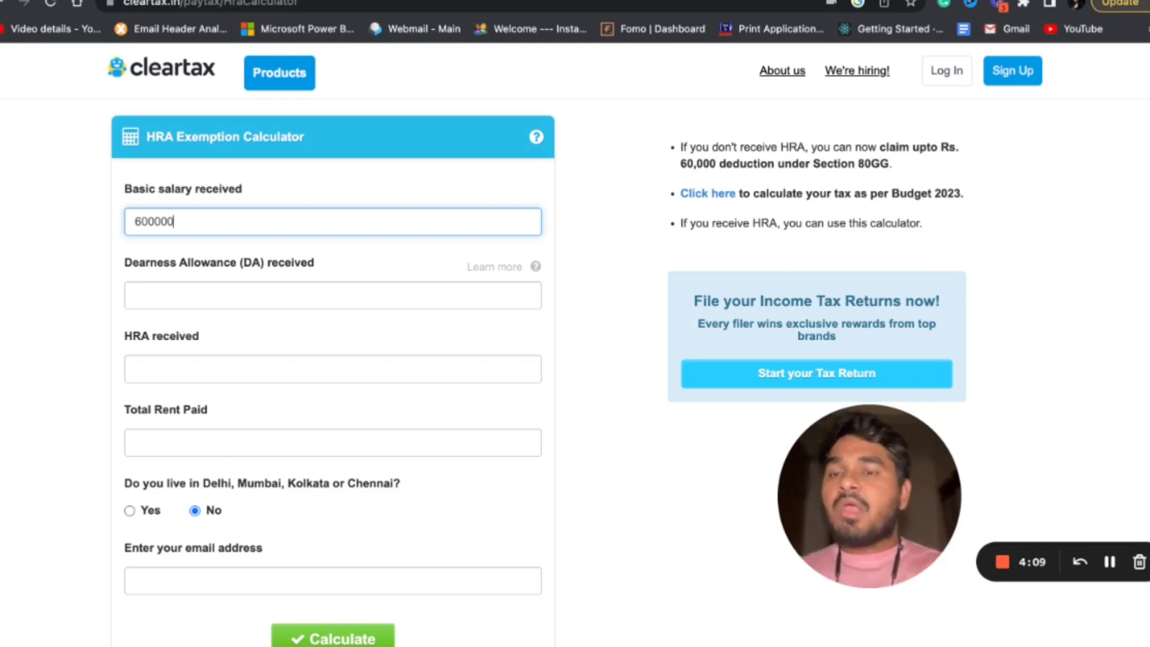
pyautogui.click(194, 299)
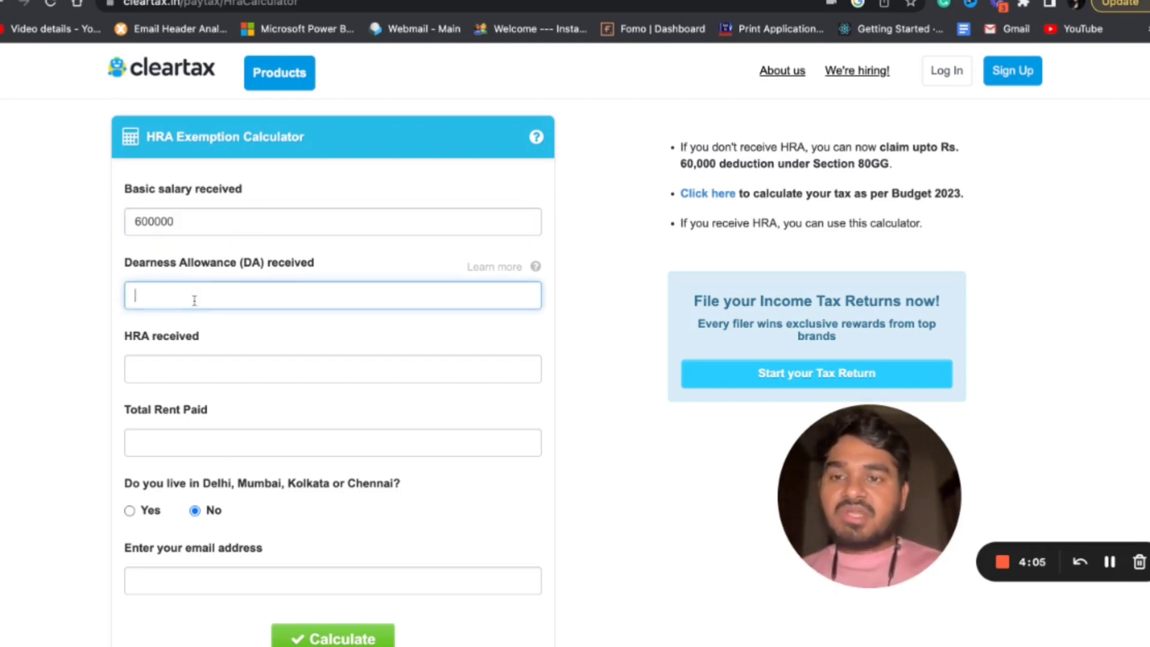
pyautogui.click(190, 373)
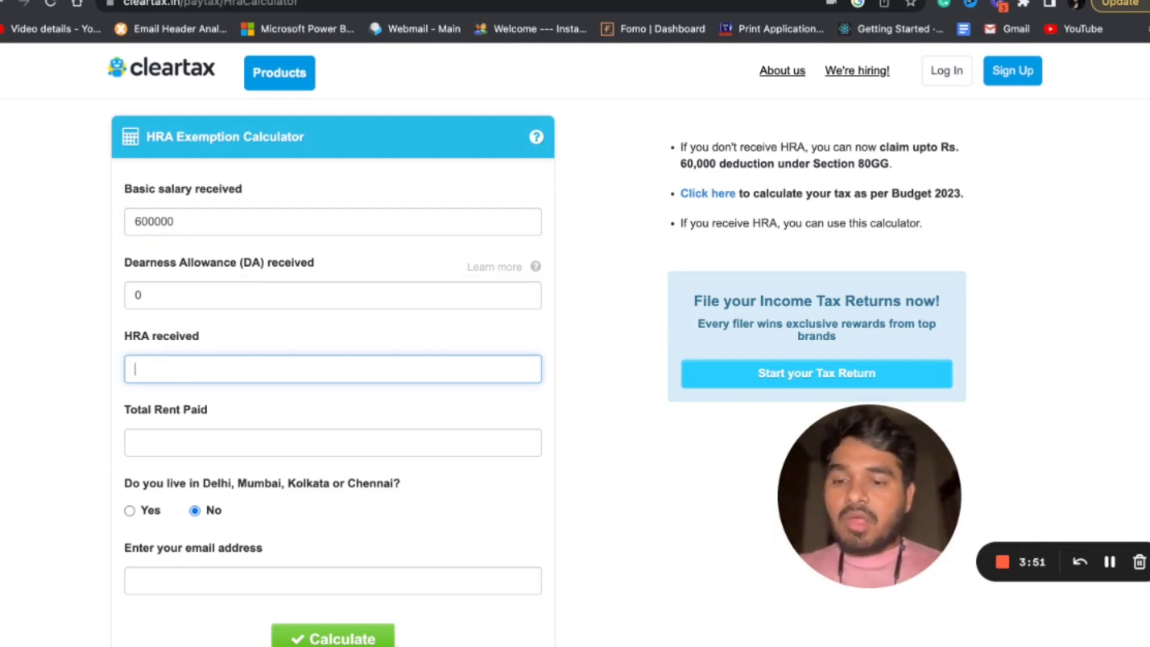
pyautogui.write('200000')
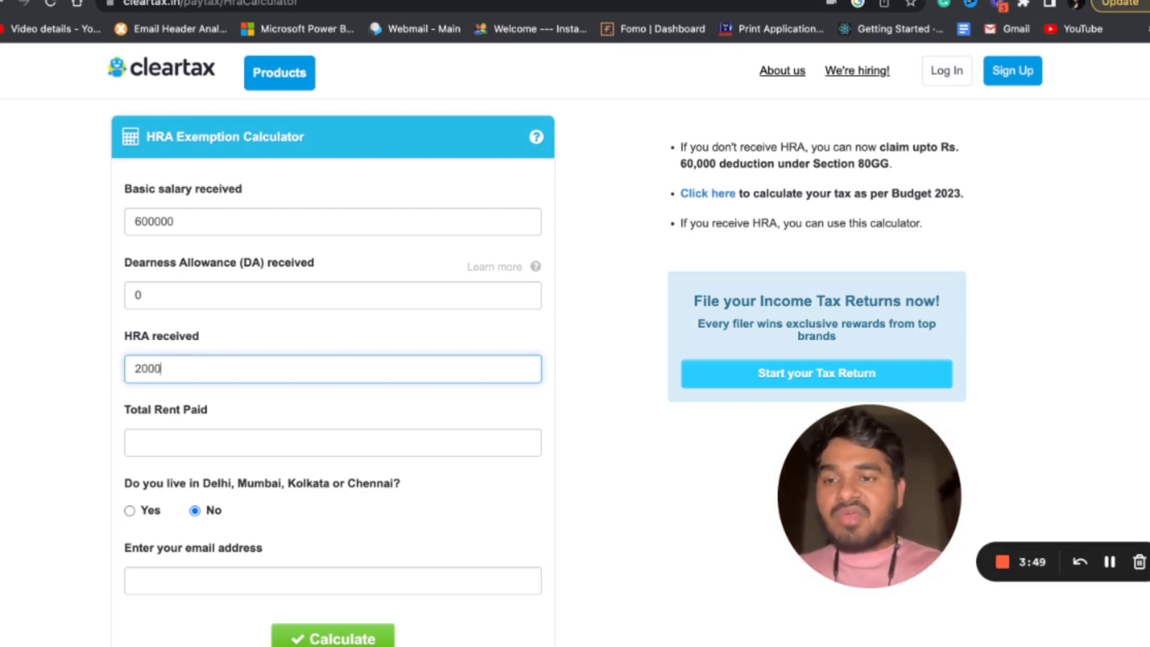
pyautogui.click(205, 445)
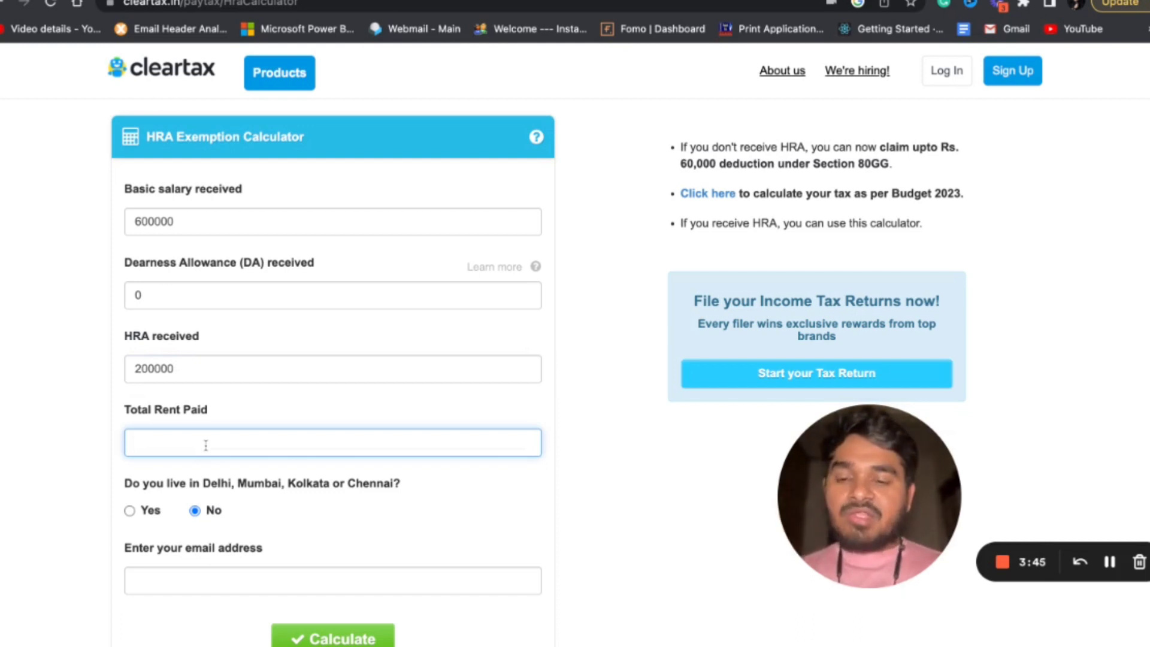
pyautogui.write('25')
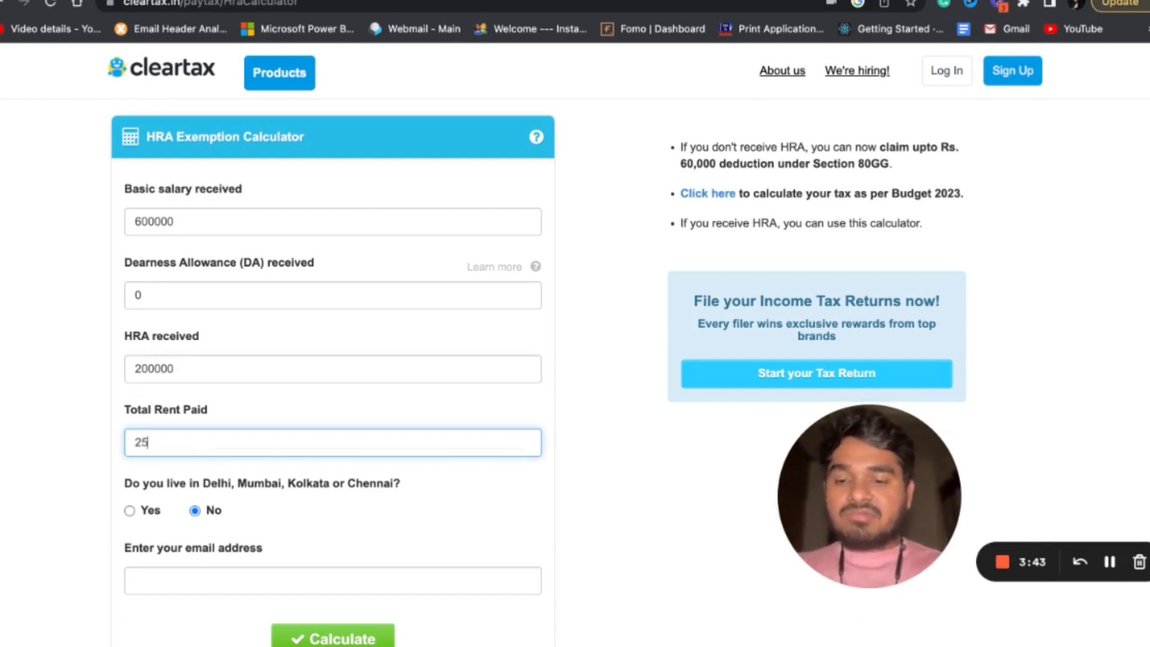
pyautogui.write('0000')
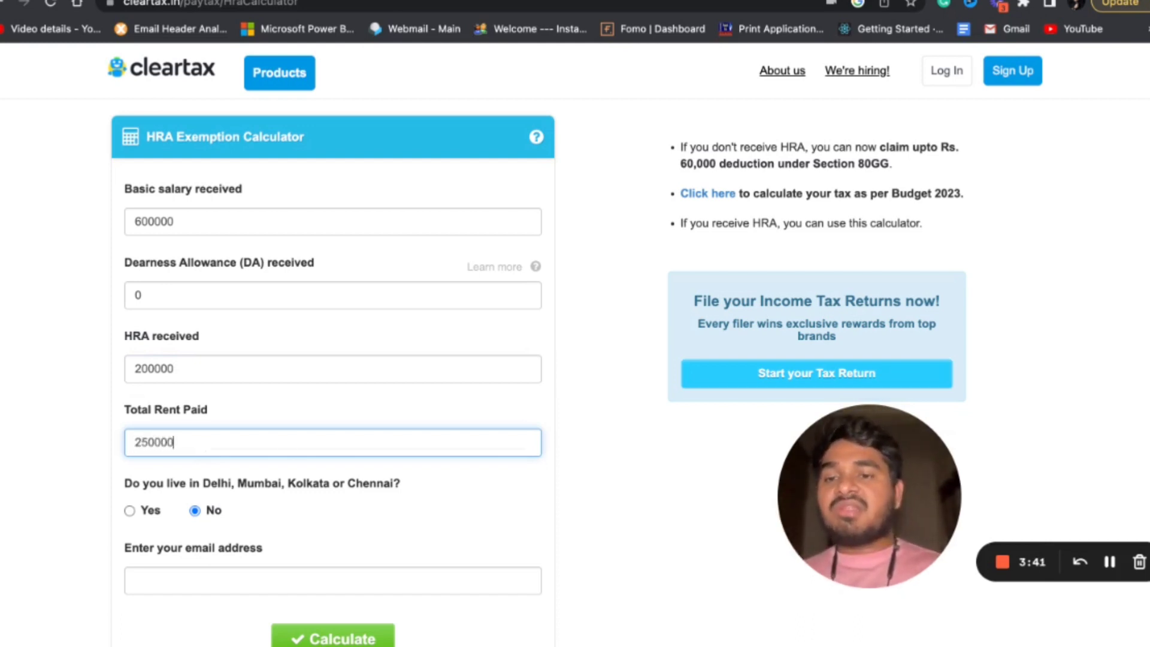
# Calculate the HRA exemption with No for living in a metro city and highlight the exempted HRA amount.
pyautogui.scroll(-2, 338, 416)
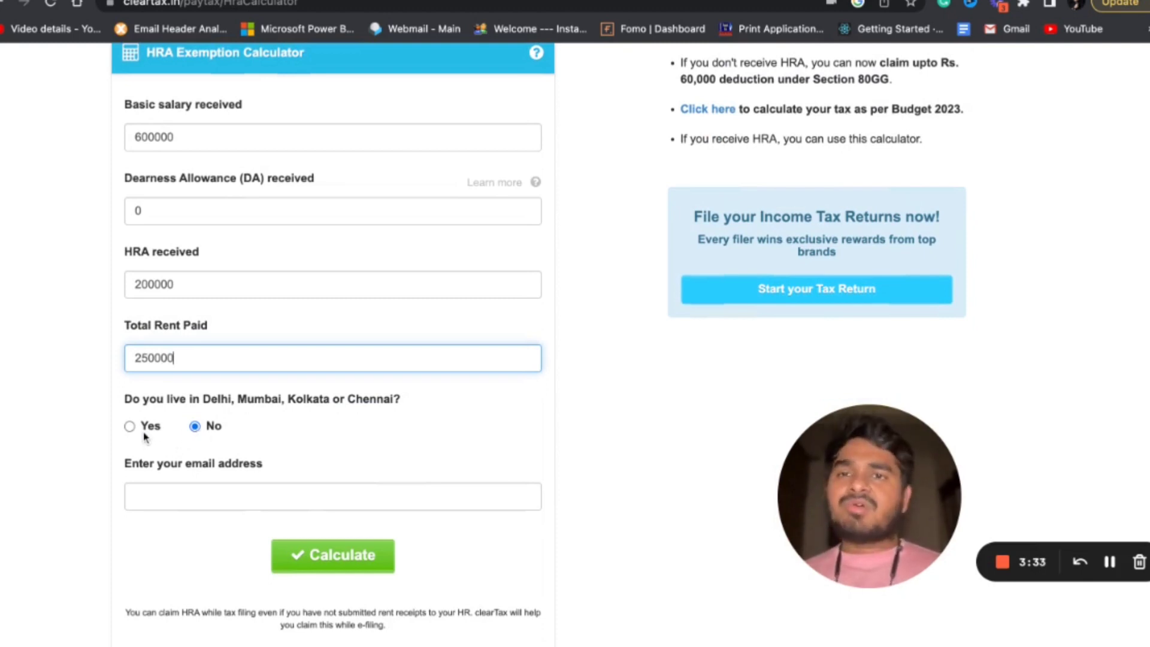
pyautogui.scroll(1, 145, 437)
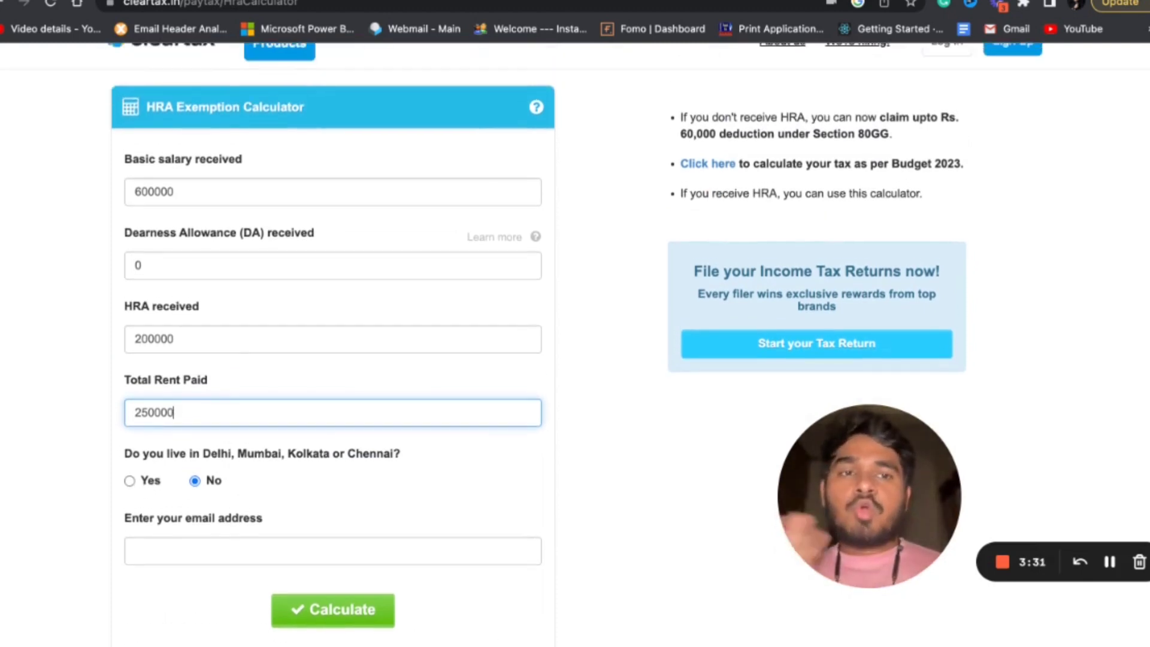
pyautogui.scroll(-1, 200, 433)
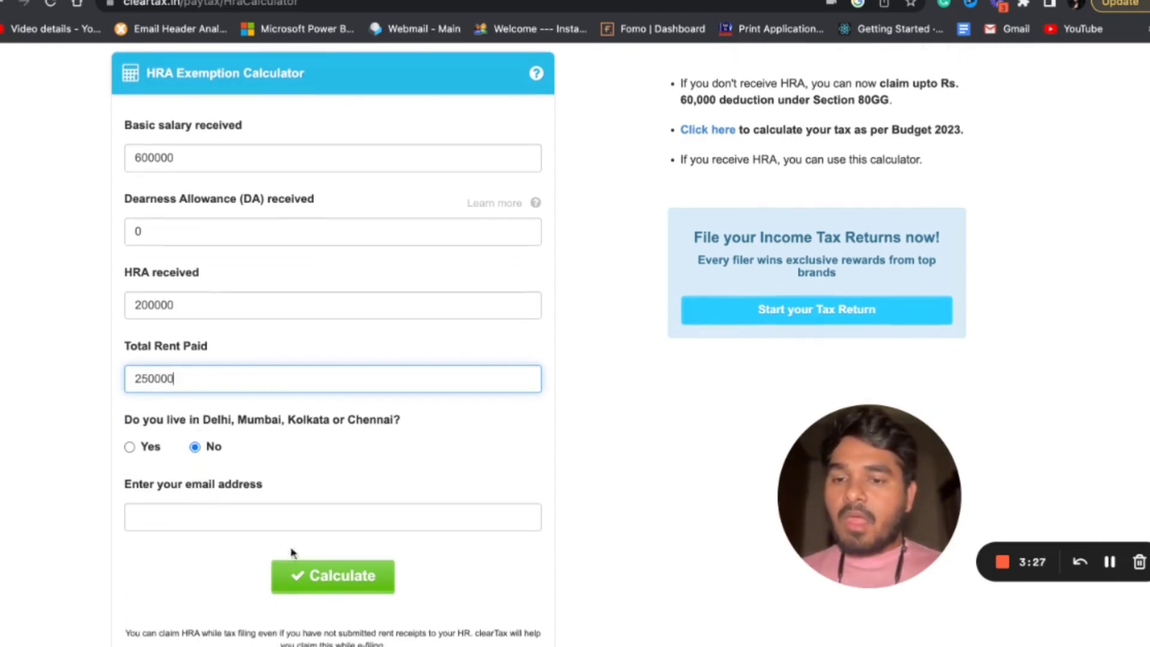
pyautogui.click(321, 597)
pyautogui.click(330, 579)
pyautogui.scroll(1, 354, 527)
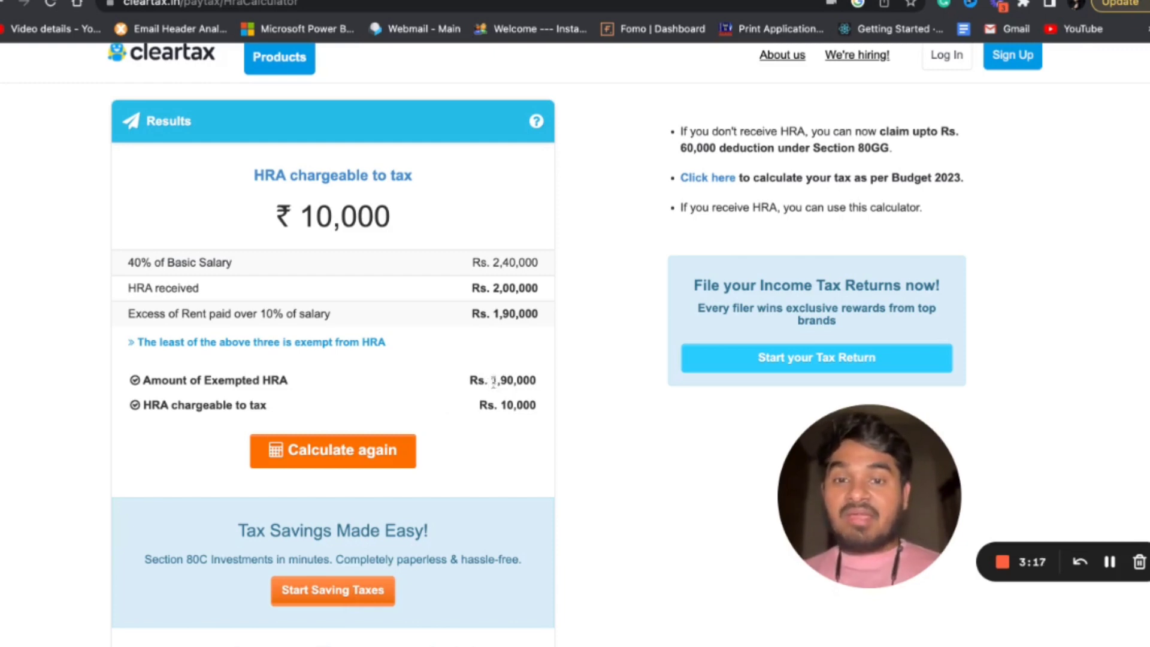
pyautogui.moveTo(493, 381); pyautogui.dragTo(537, 388)
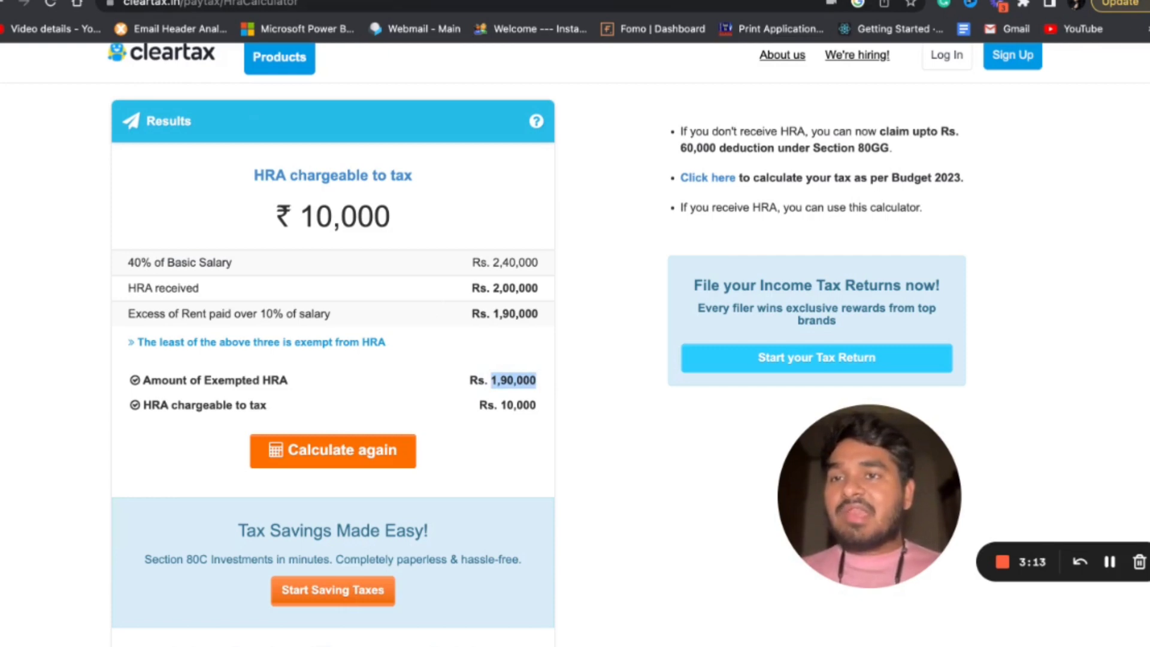
# Switch back to the e-Filing portal and set the House Rent Allowance exemption to 190000.
pyautogui.click(186, 1)
pyautogui.click(226, 512)
pyautogui.write('190000')
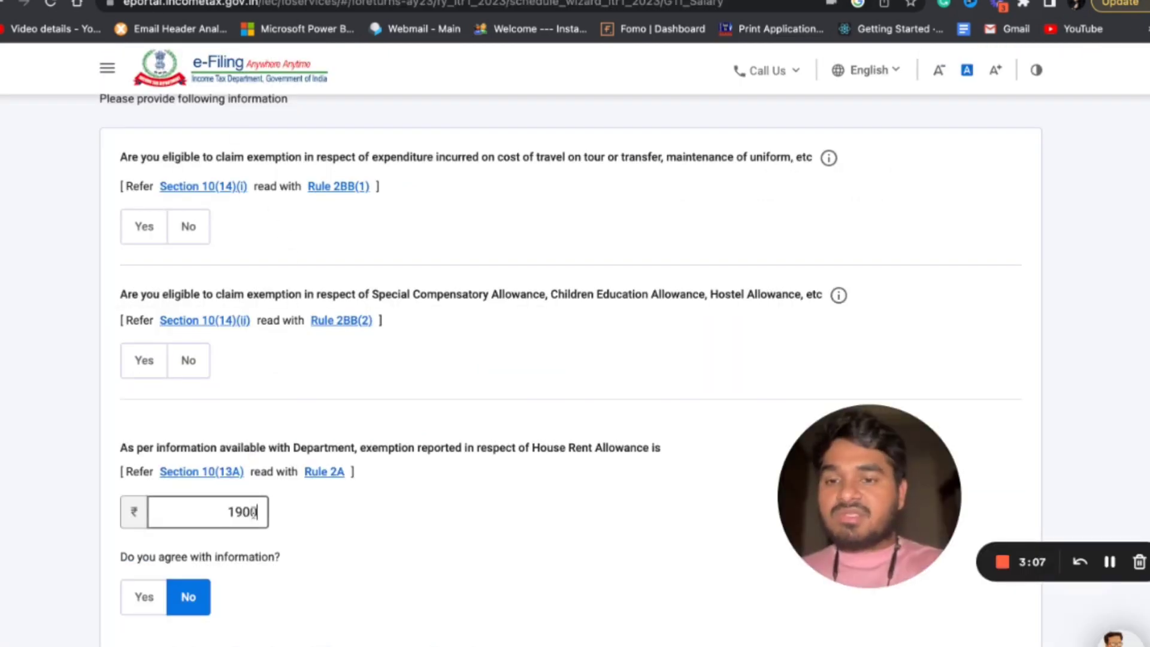
pyautogui.click(453, 546)
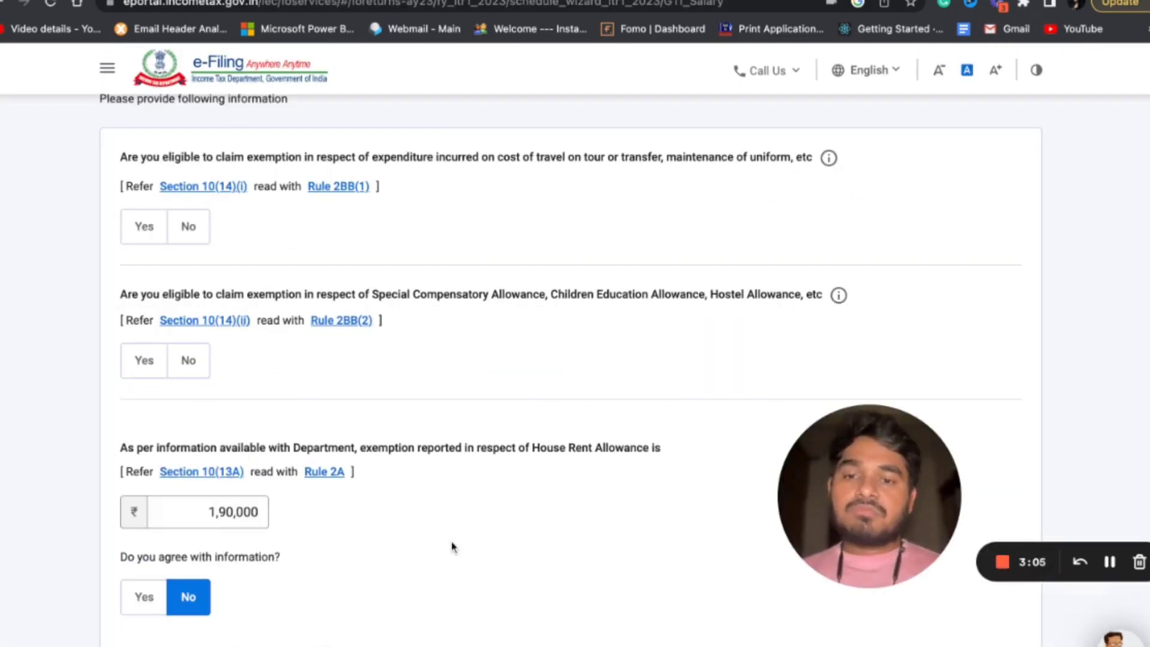
pyautogui.scroll(-5, 453, 547)
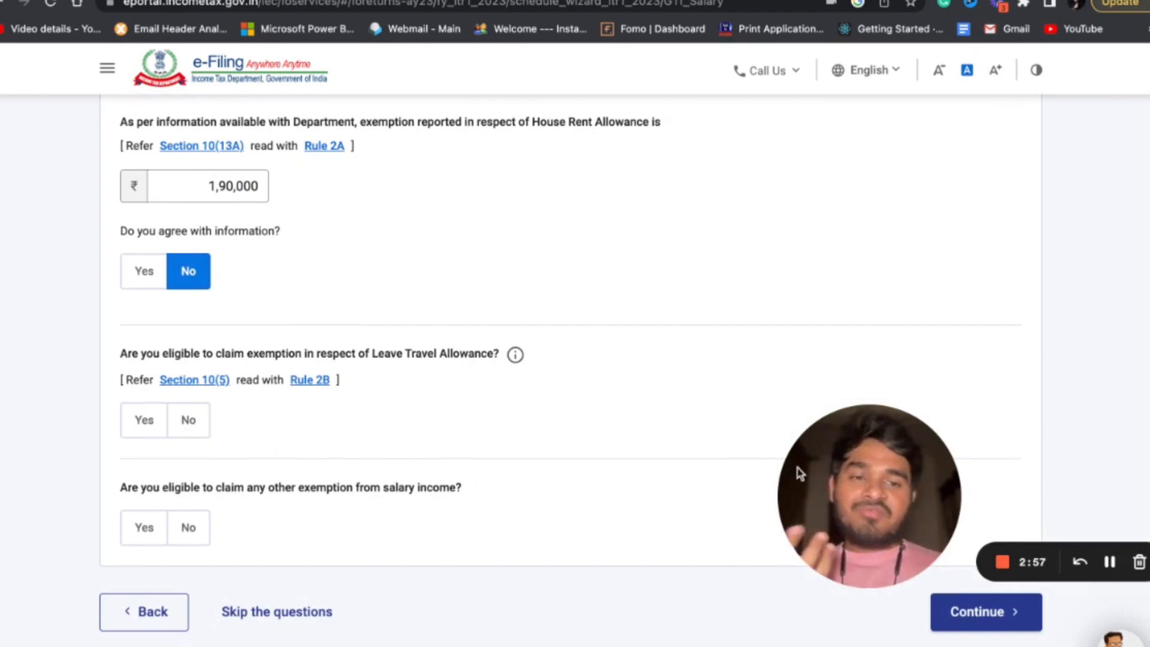
# Continue past the salary exemption questions, go through the income source details and confirm the Gross Total Income section.
pyautogui.scroll(2, 495, 475)
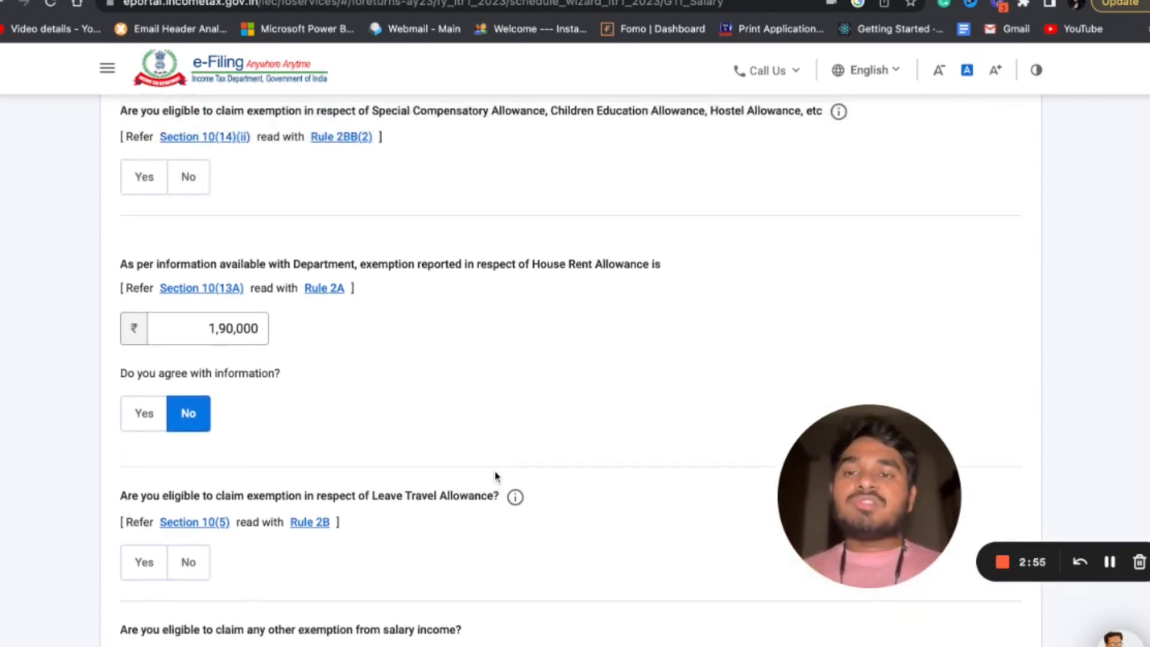
pyautogui.scroll(-3, 495, 475)
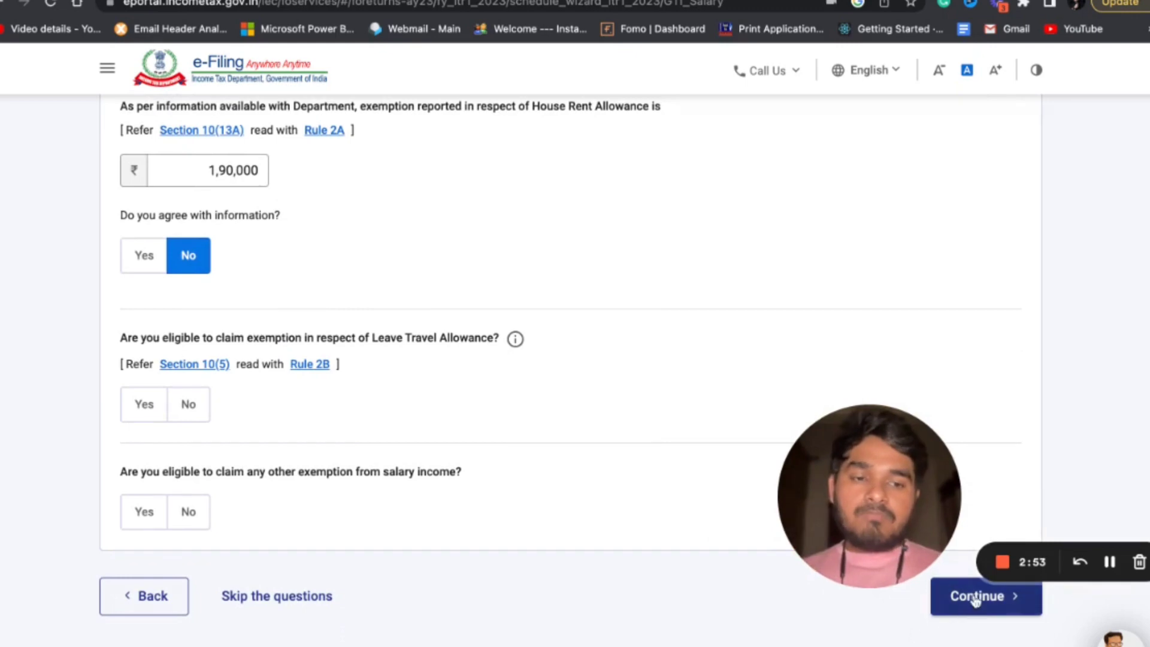
pyautogui.click(975, 601)
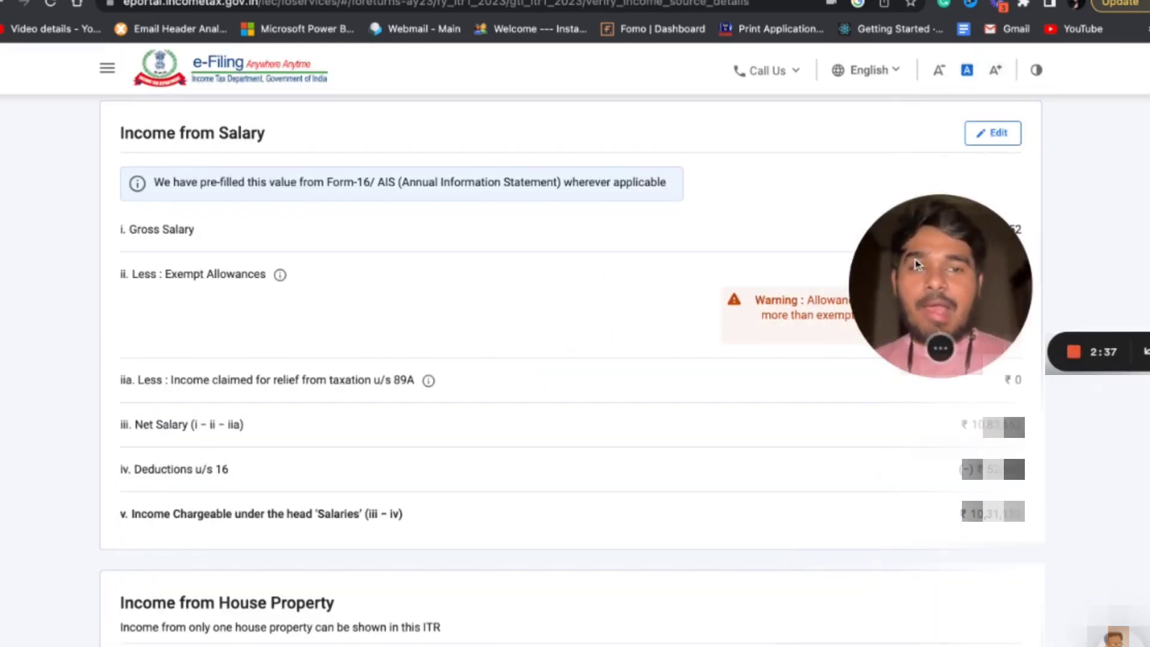
pyautogui.moveTo(917, 264); pyautogui.dragTo(937, 276)
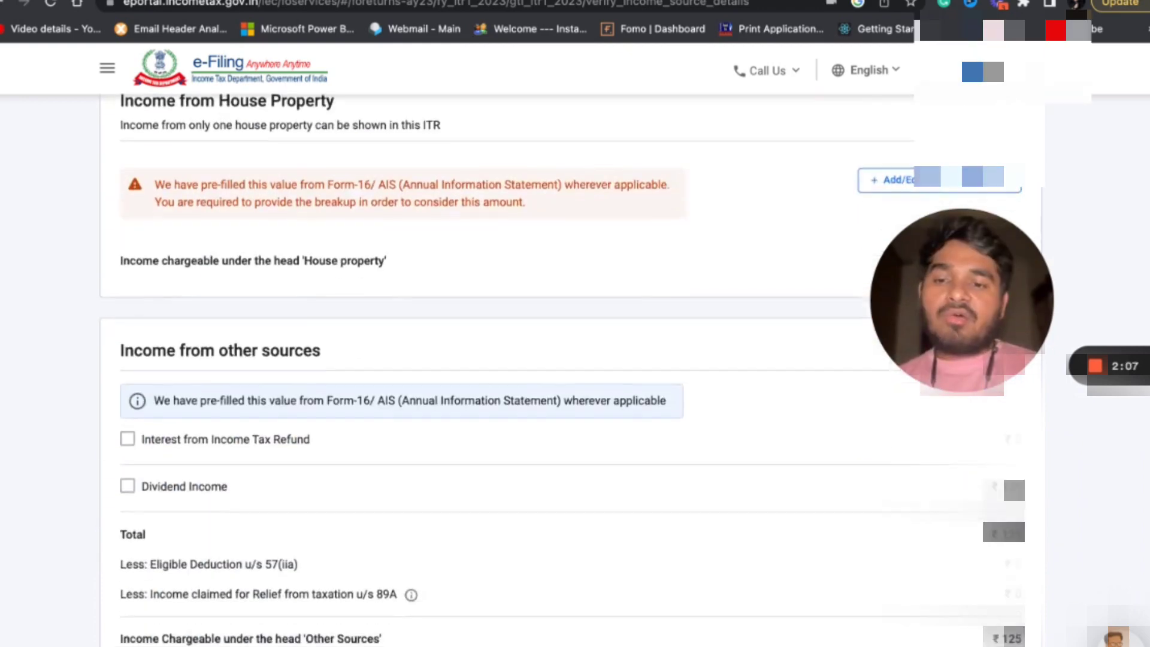
pyautogui.scroll(-10, 666, 400)
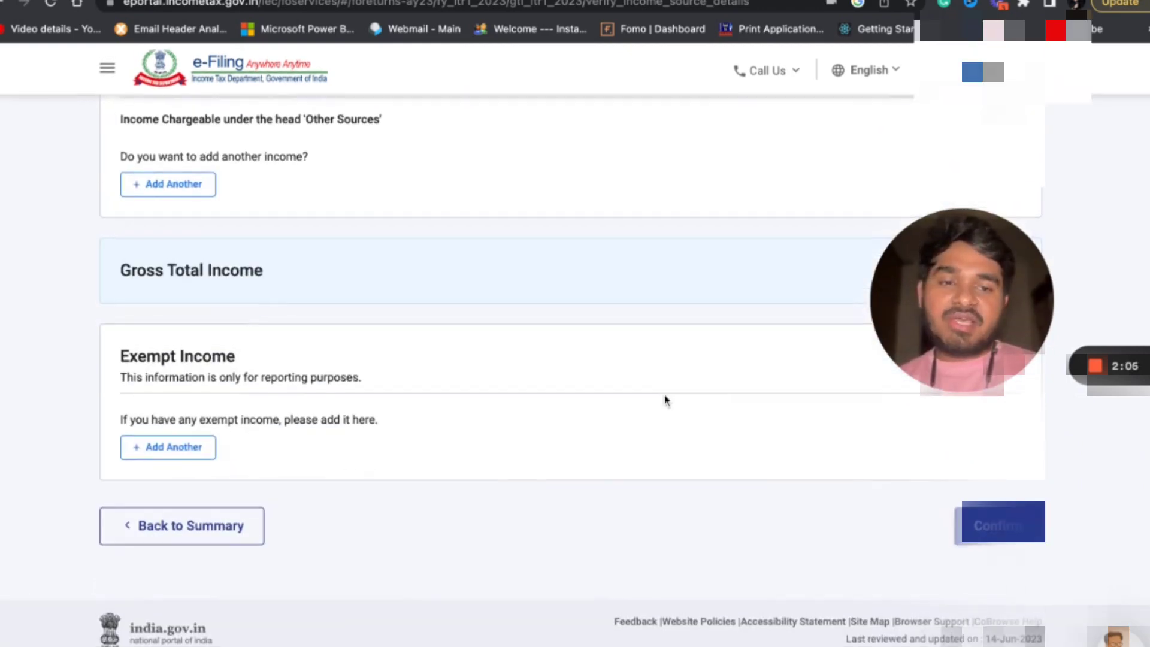
pyautogui.click(1018, 535)
pyautogui.scroll(-5, 690, 482)
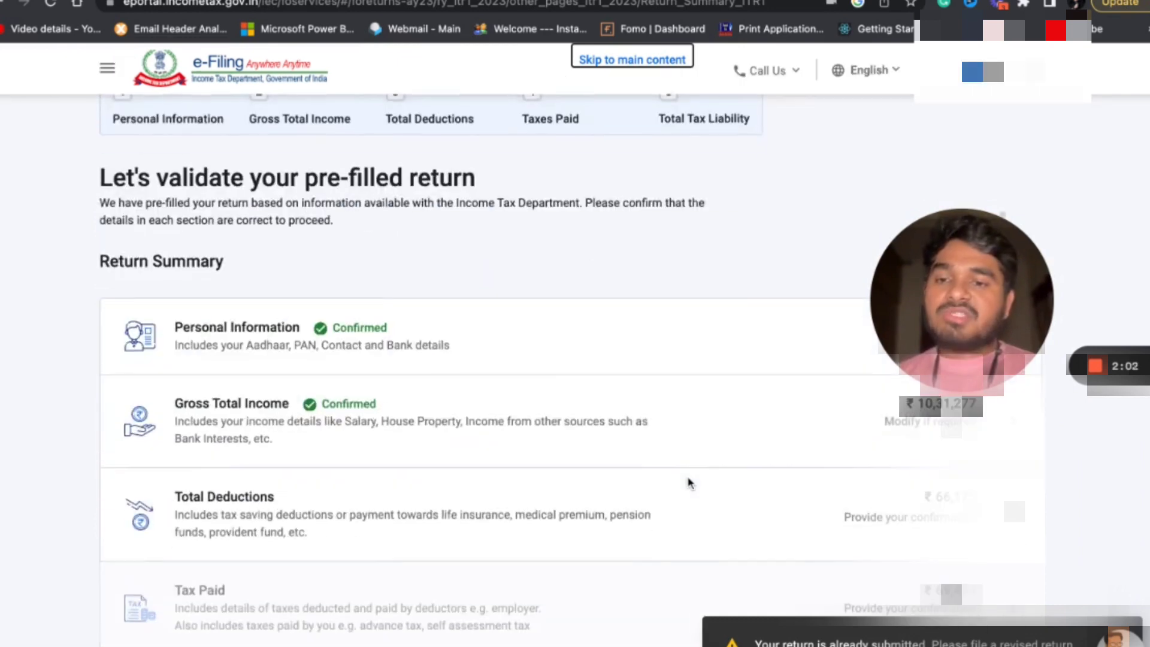
# Open the Total Deductions section, answer No to agreeing with the pre-filled Section 80C payment and set the amount to 0.
pyautogui.scroll(-1, 688, 482)
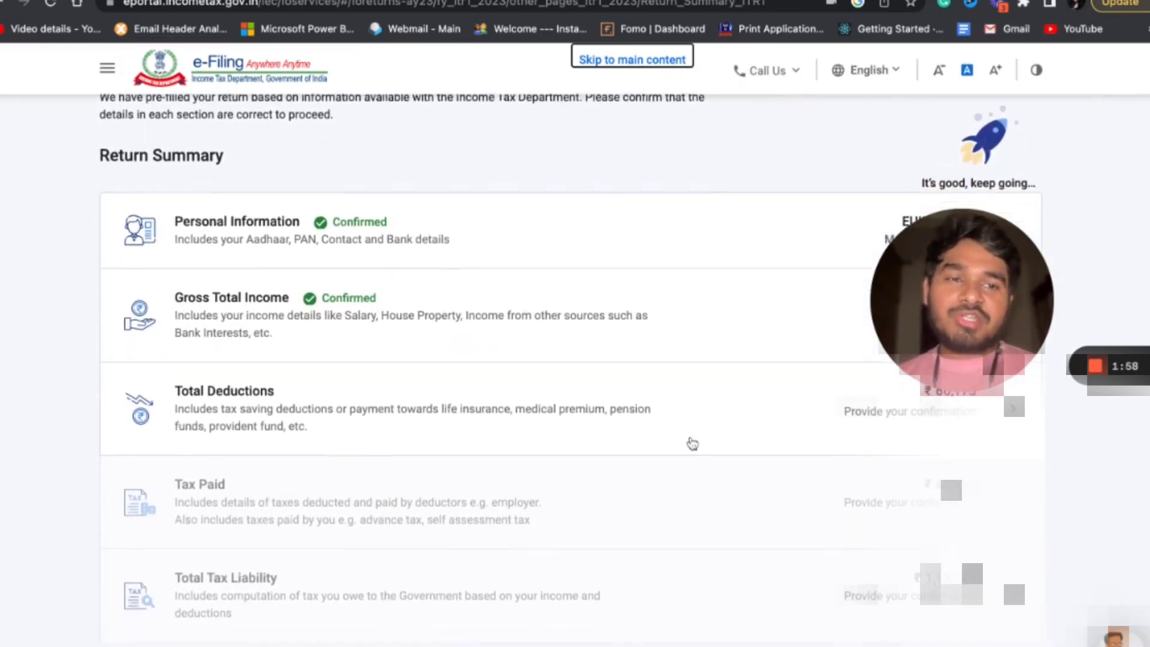
pyautogui.click(688, 441)
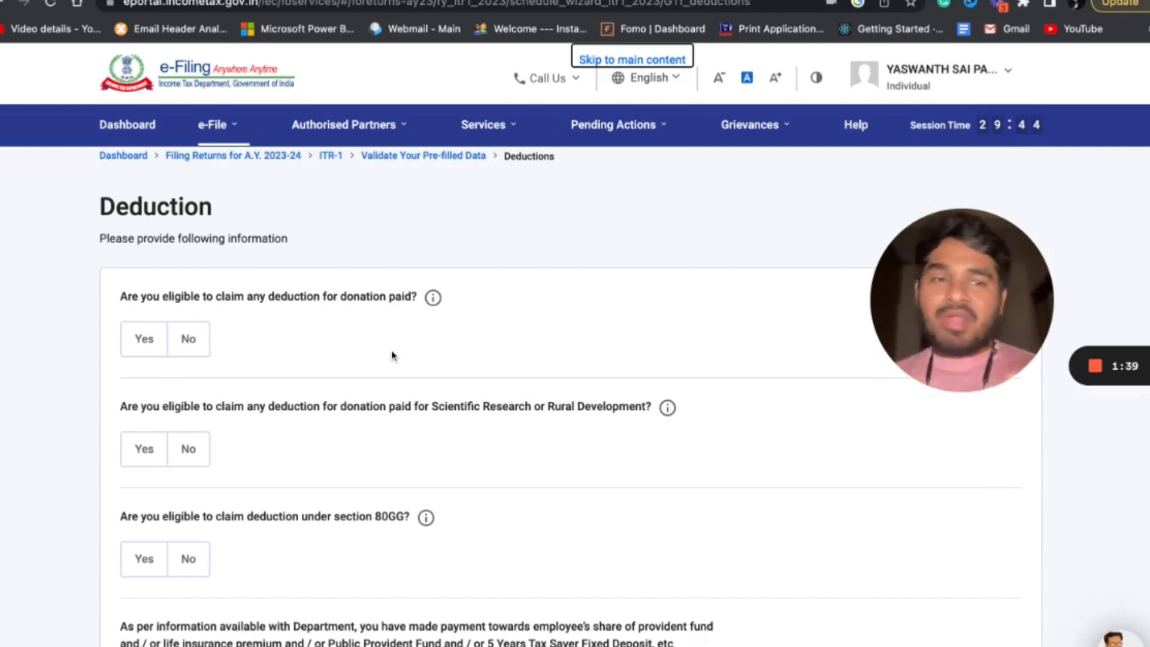
pyautogui.scroll(-3, 575, 359)
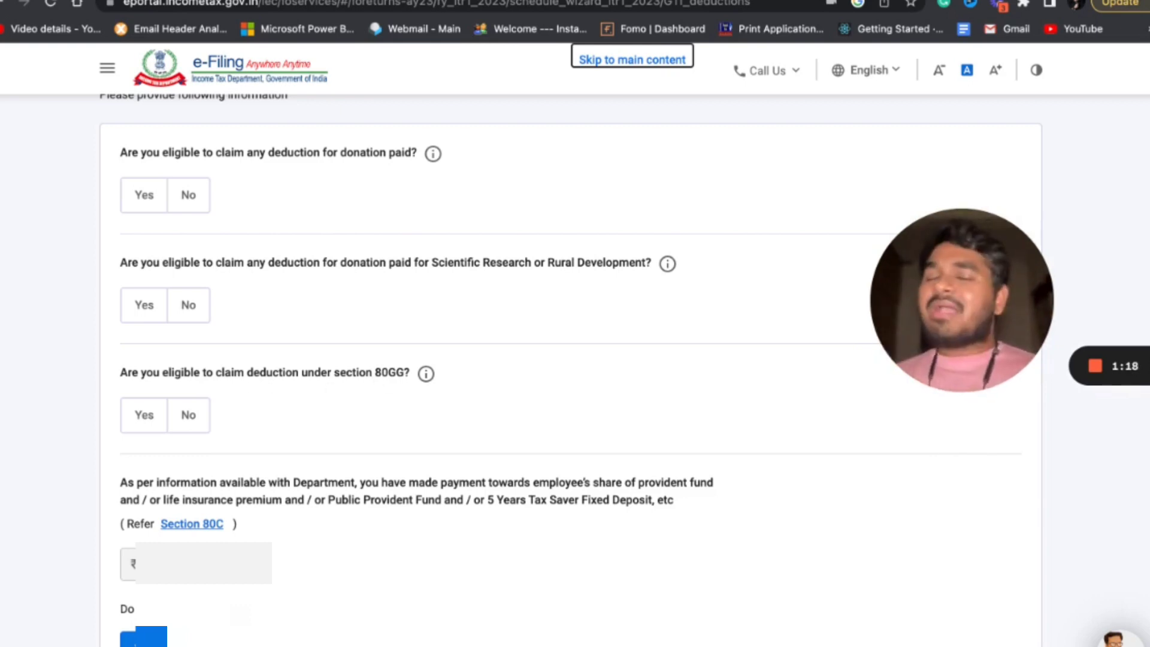
pyautogui.scroll(1, 570, 370)
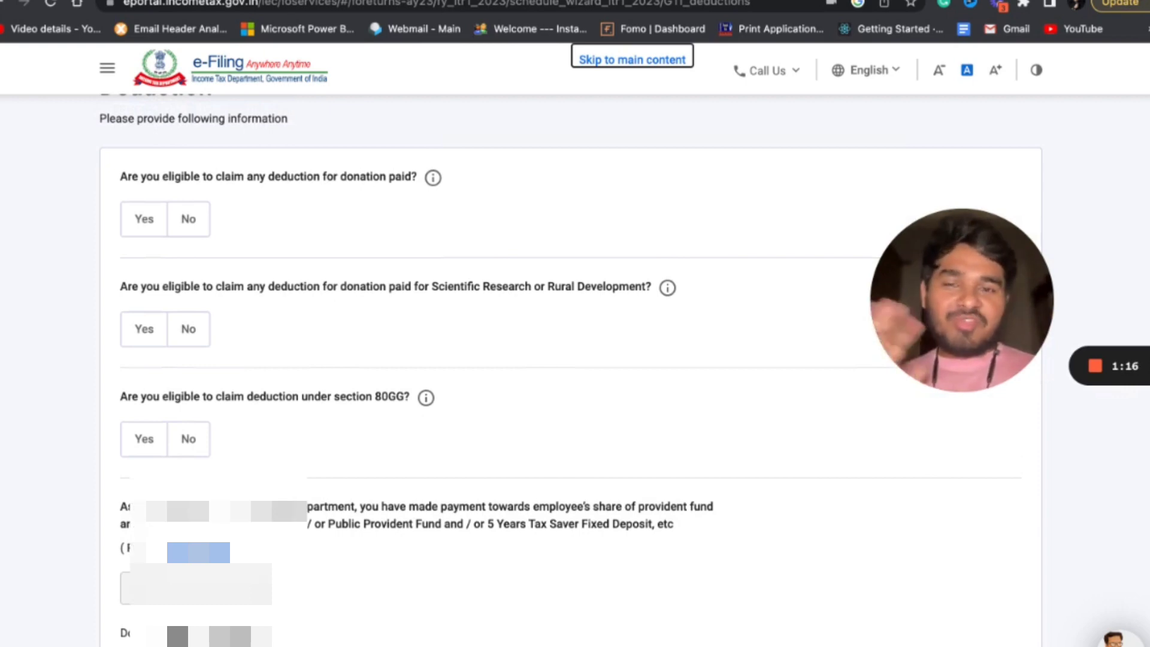
pyautogui.scroll(-3, 570, 369)
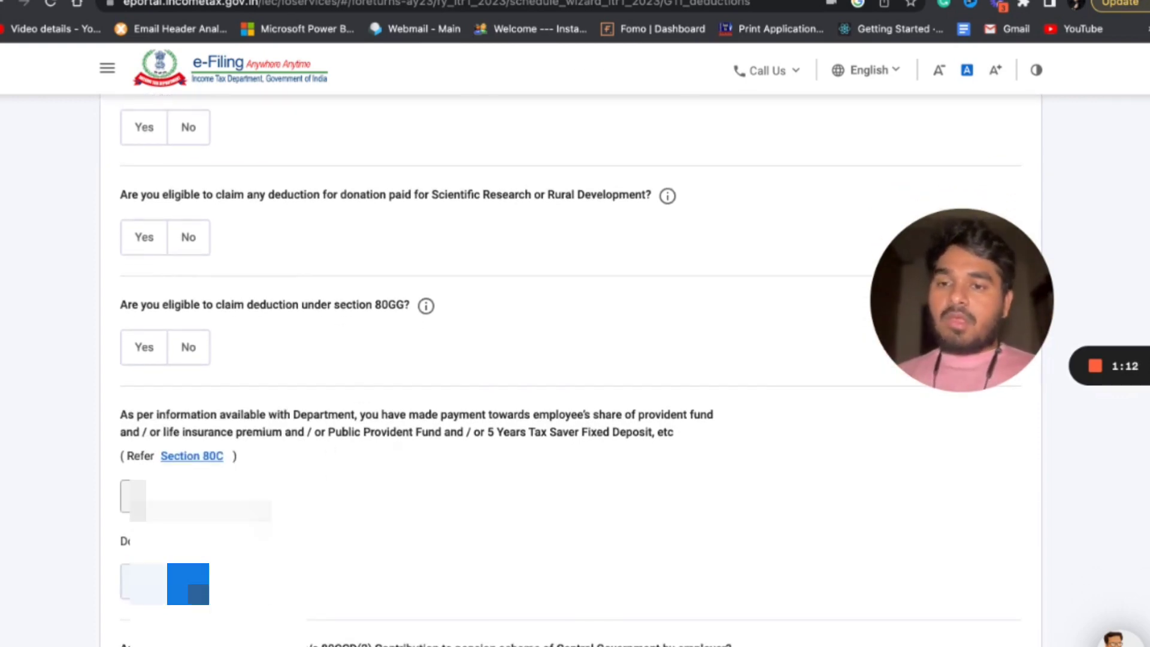
pyautogui.scroll(-1, 457, 516)
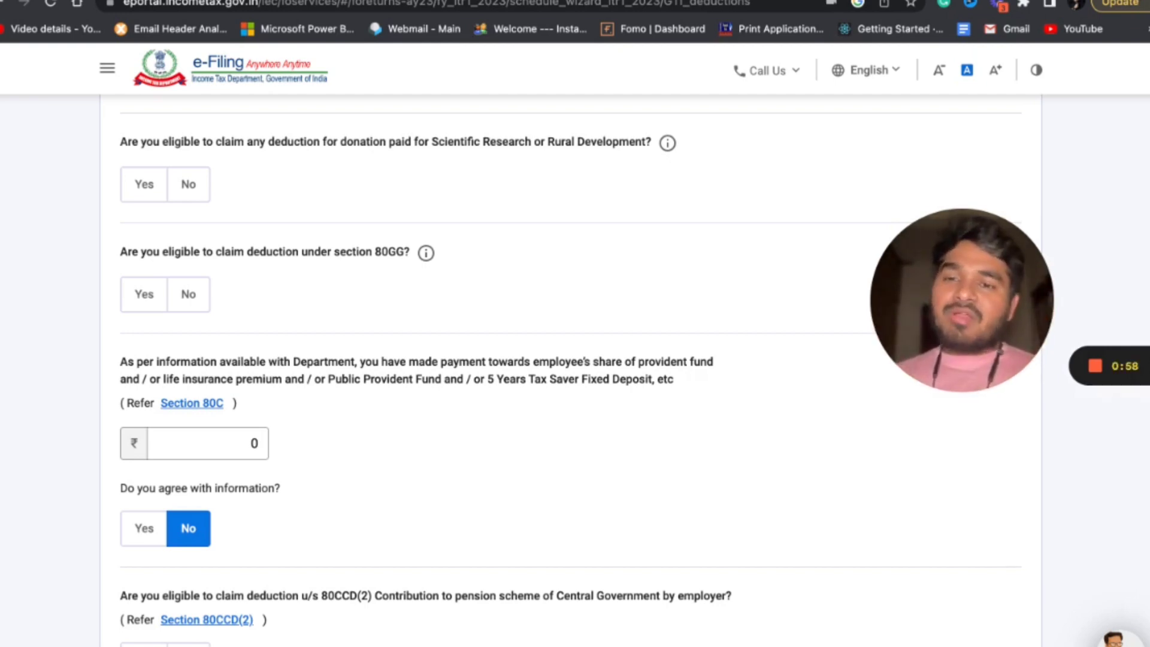
# Examine the remaining deduction questions on sections 80CCD(2), 80D, 80E, 80TTA and any other deduction.
pyautogui.scroll(-5, 364, 442)
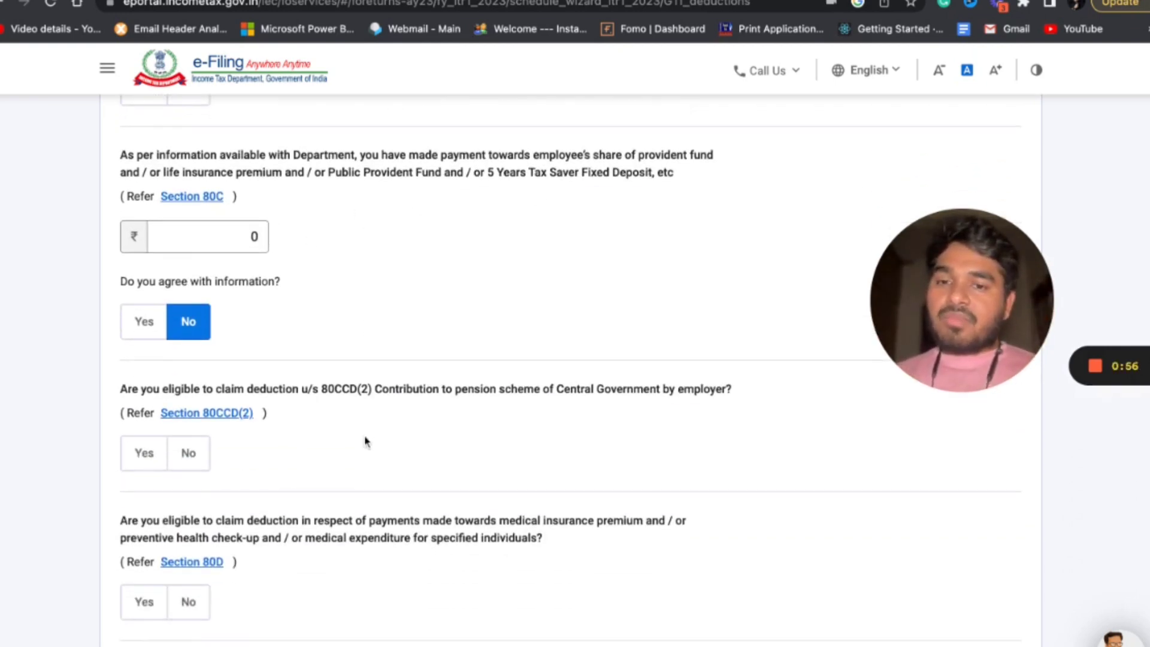
pyautogui.scroll(-1, 364, 442)
pyautogui.scroll(-1, 427, 412)
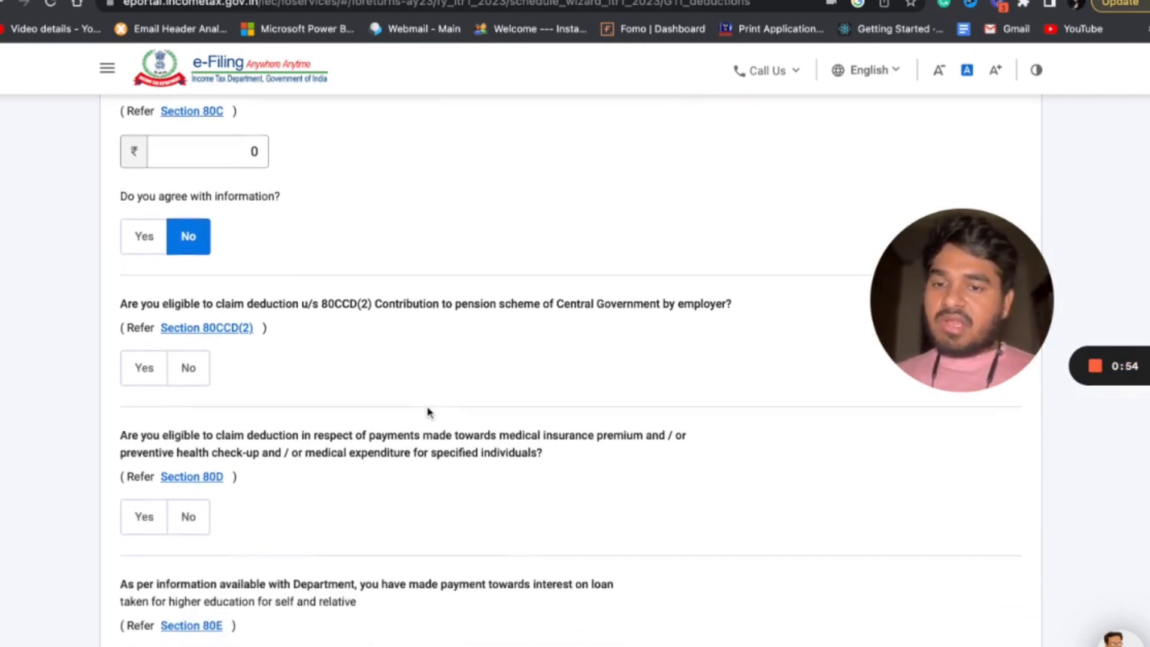
pyautogui.scroll(-2, 426, 412)
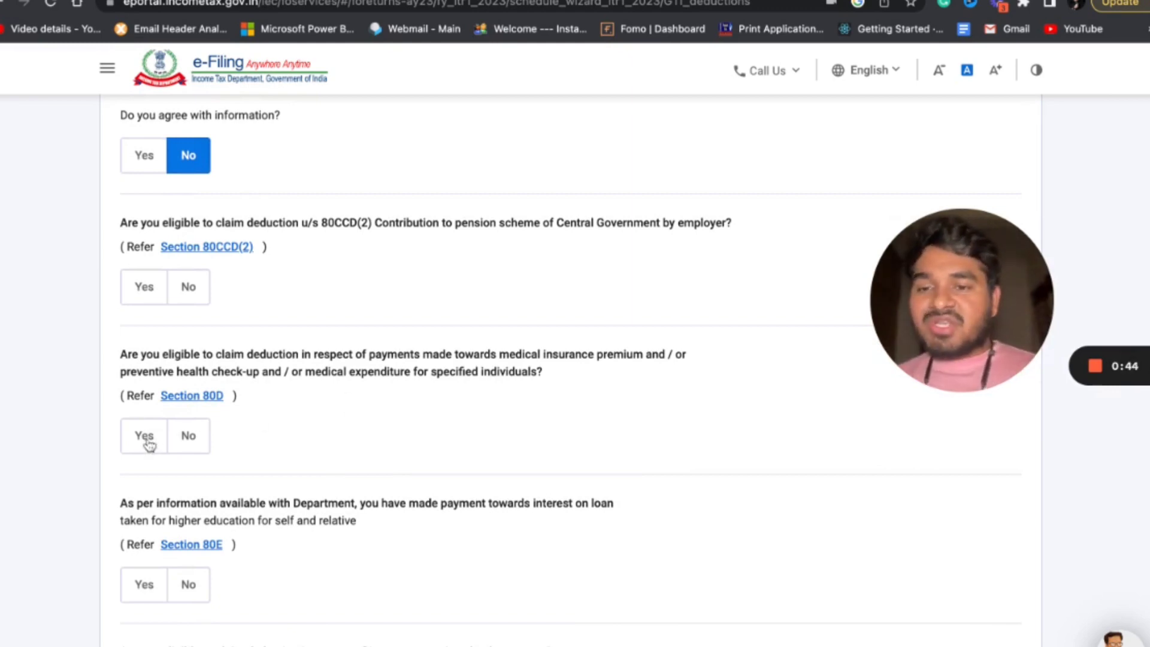
pyautogui.scroll(-2, 285, 426)
pyautogui.scroll(-1, 285, 425)
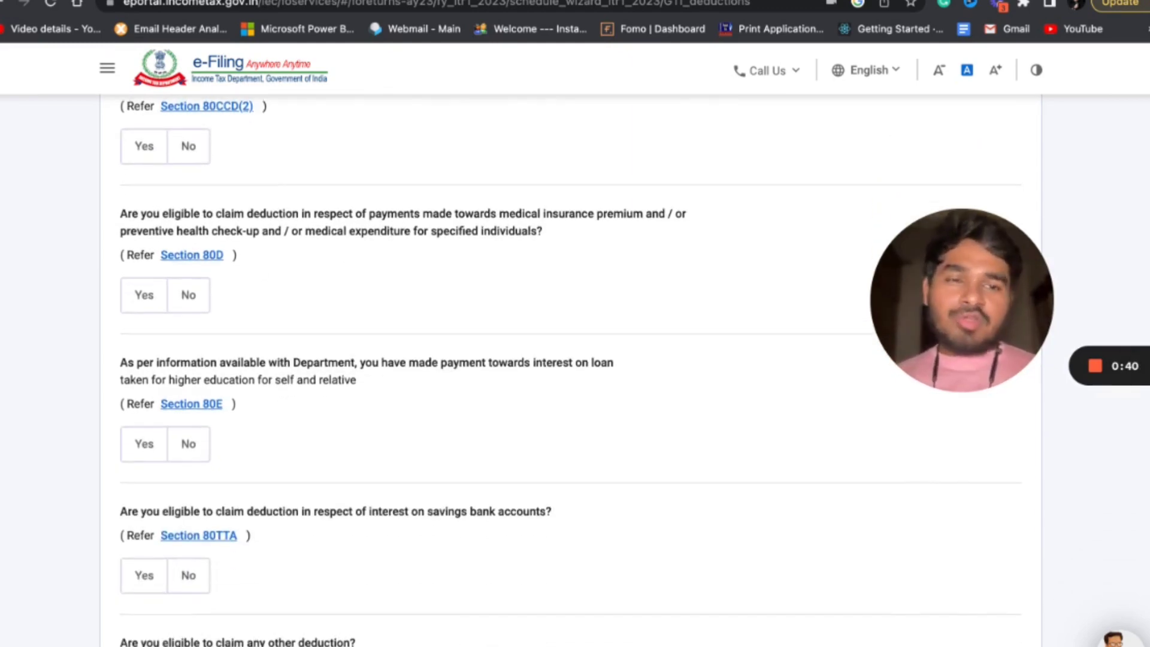
pyautogui.scroll(-3, 380, 490)
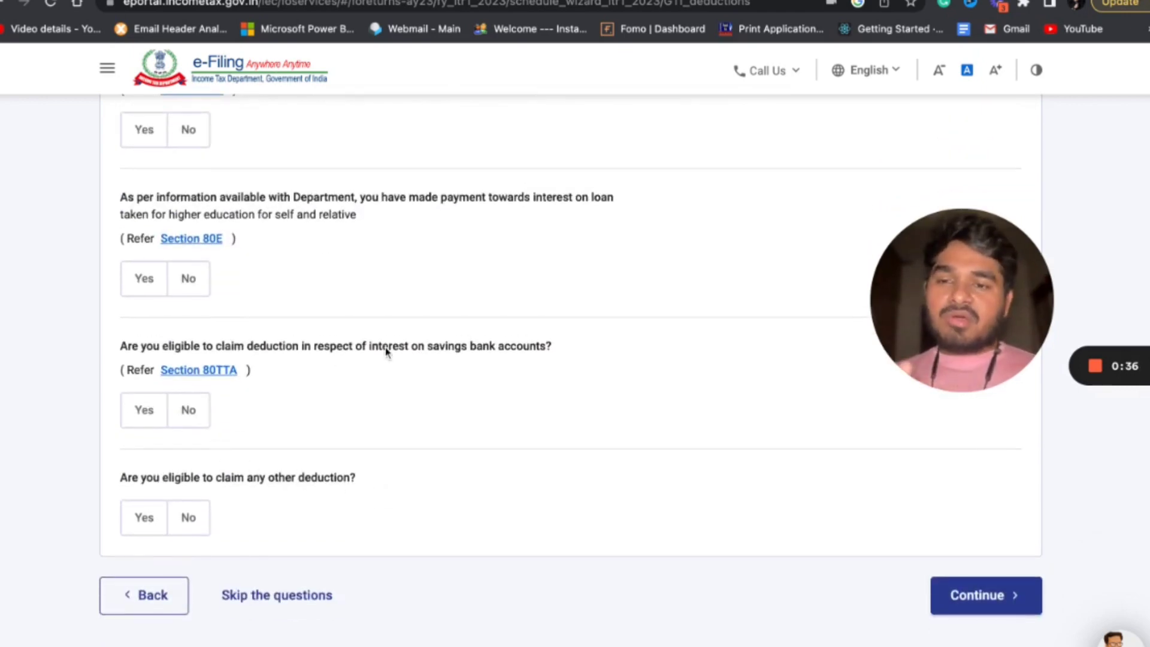
pyautogui.scroll(1, 385, 352)
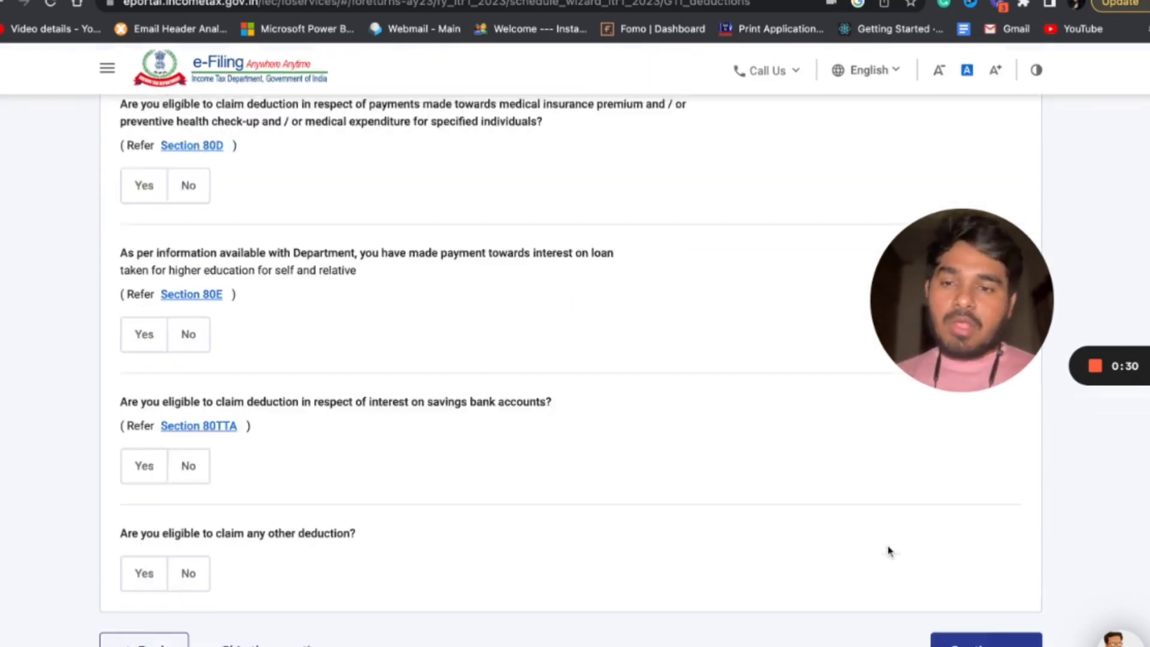
# Continue to the deductions verification, show all available deductions to review them, and confirm the Total Deductions section.
pyautogui.click(966, 570)
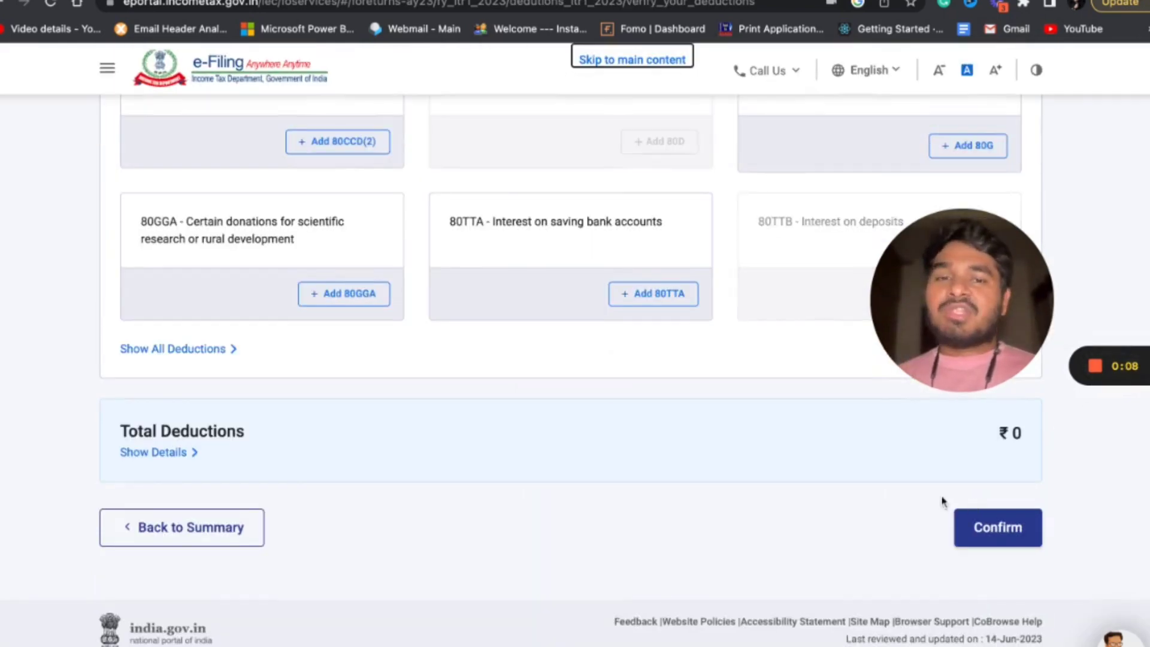
pyautogui.click(231, 353)
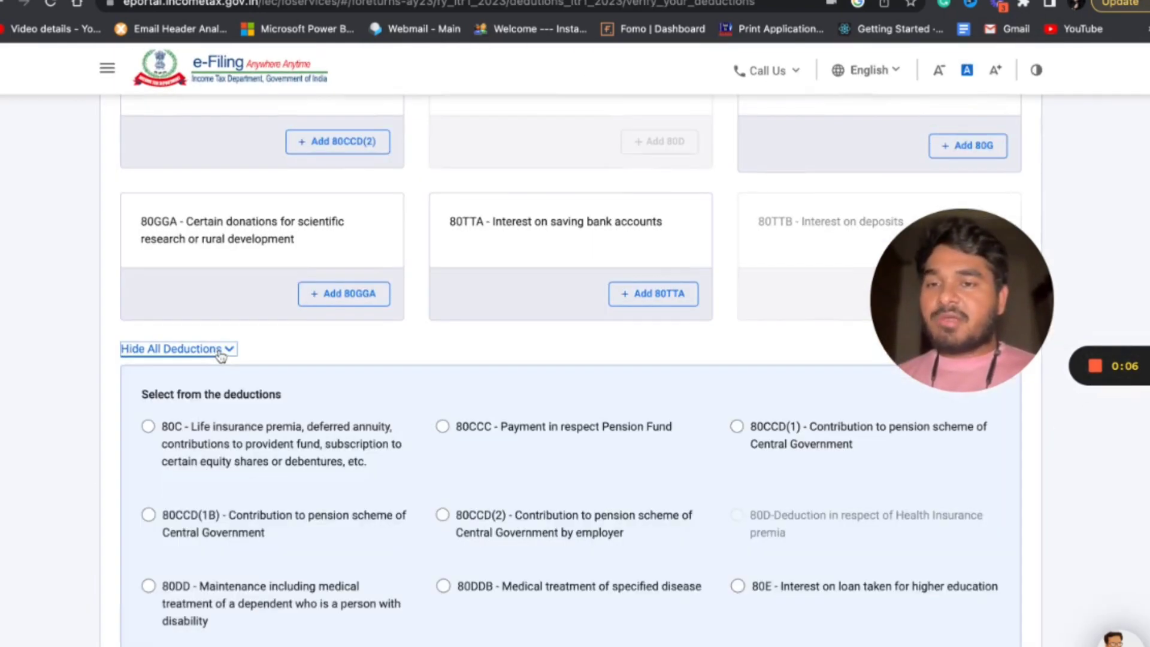
pyautogui.scroll(-2, 497, 439)
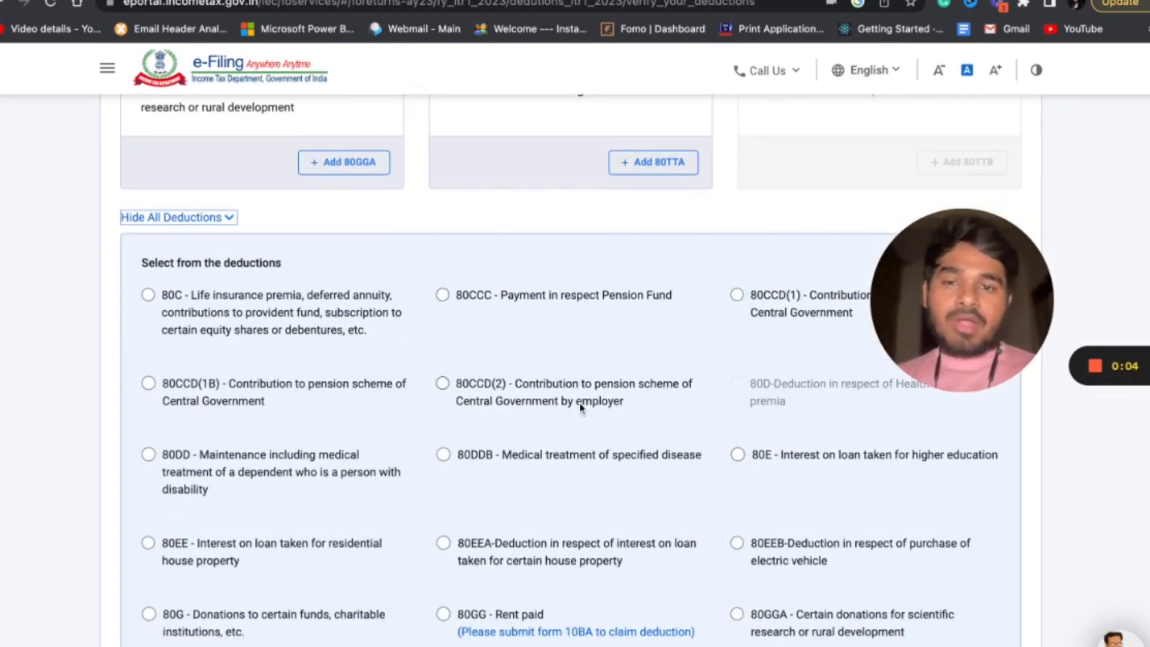
pyautogui.scroll(-4, 580, 407)
pyautogui.scroll(-3, 580, 407)
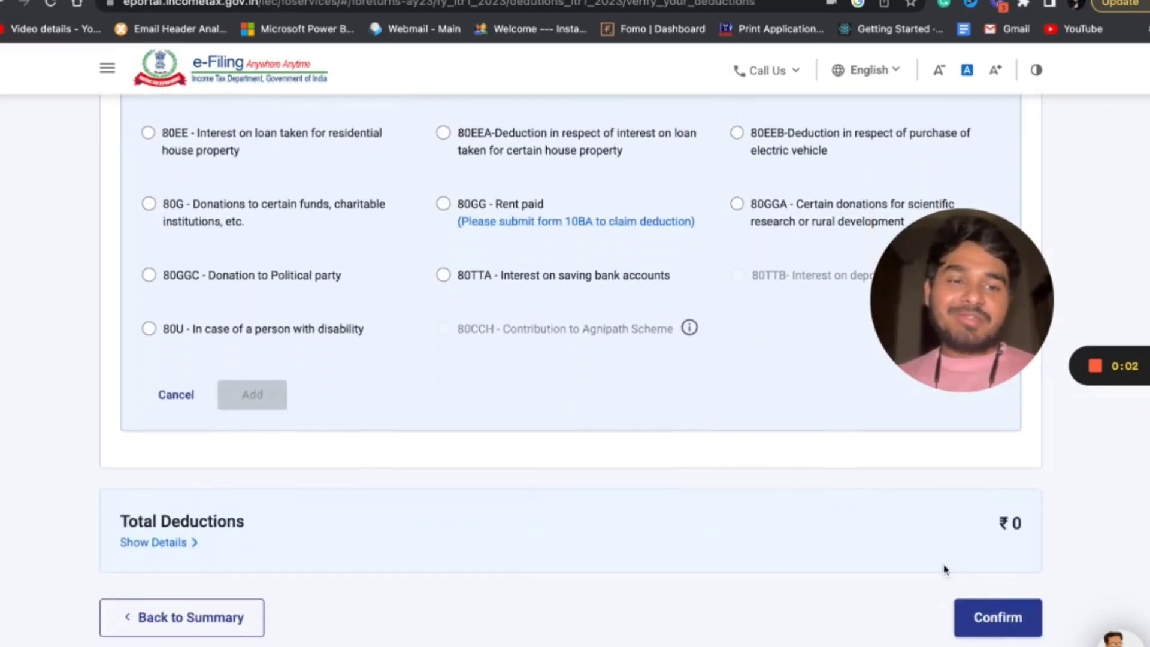
pyautogui.click(985, 610)
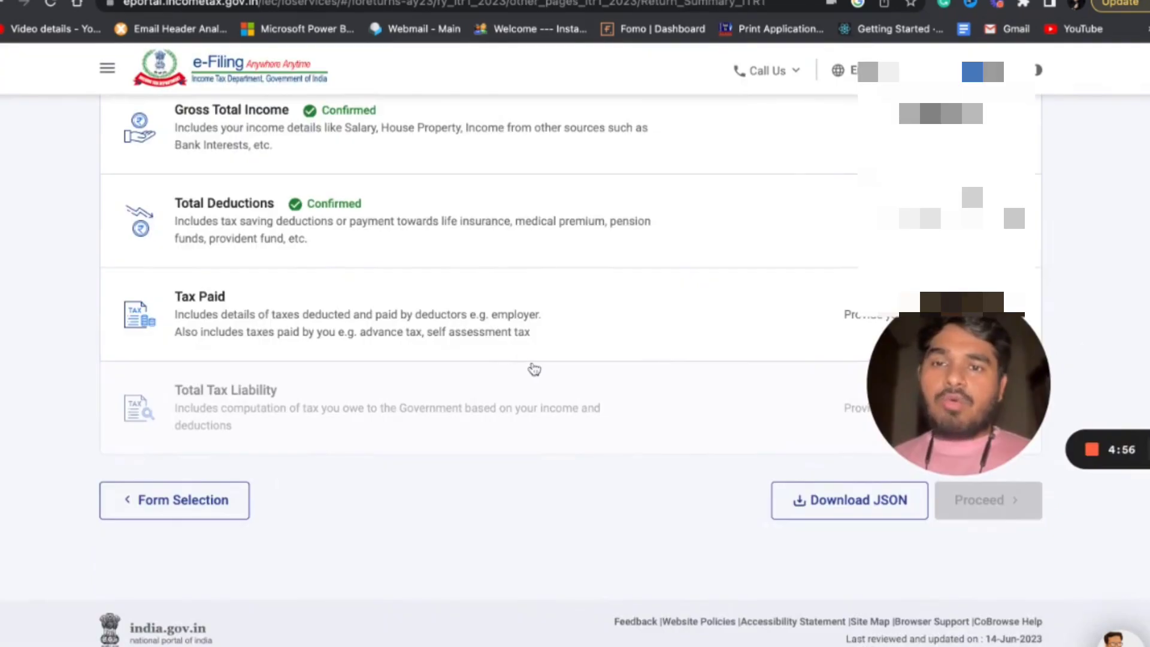
# Open the Tax Paid section, check the TDS, TCS and advance tax entries, and confirm it.
pyautogui.scroll(2, 557, 255)
pyautogui.scroll(-2, 557, 254)
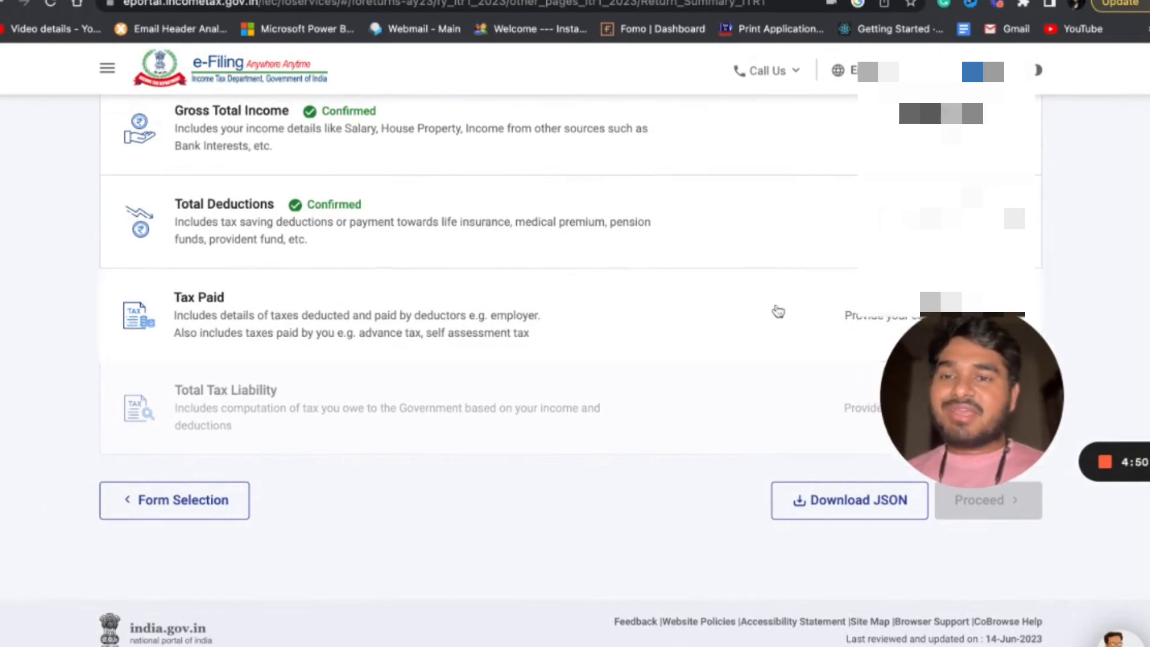
pyautogui.click(775, 310)
pyautogui.scroll(-4, 584, 368)
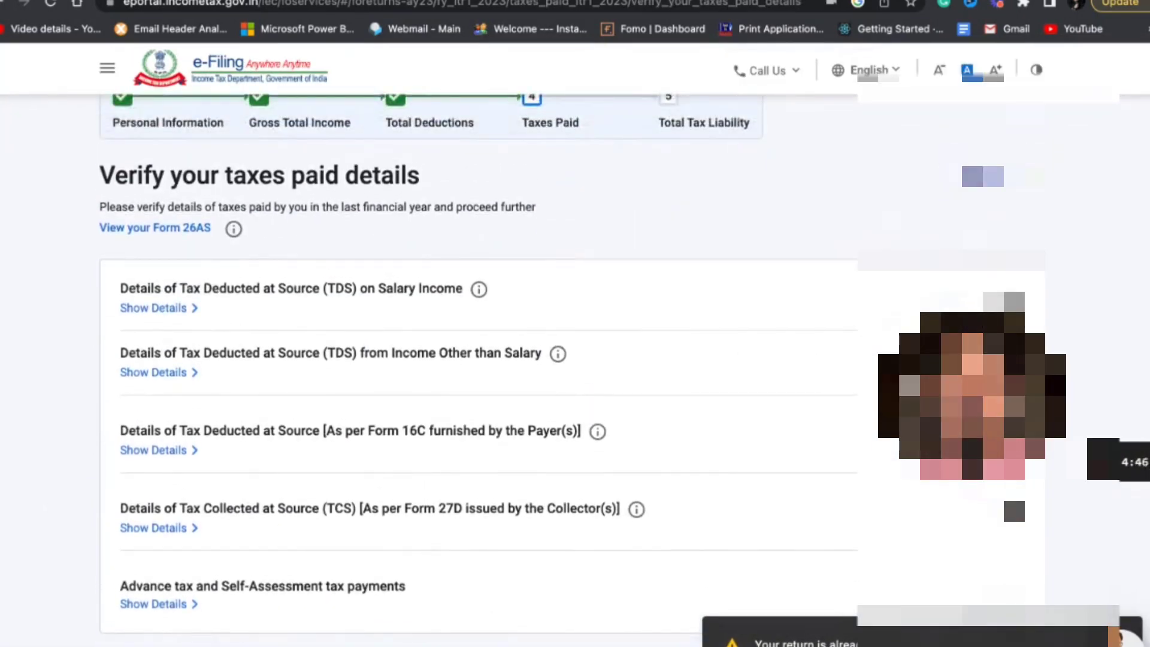
pyautogui.scroll(-2, 741, 462)
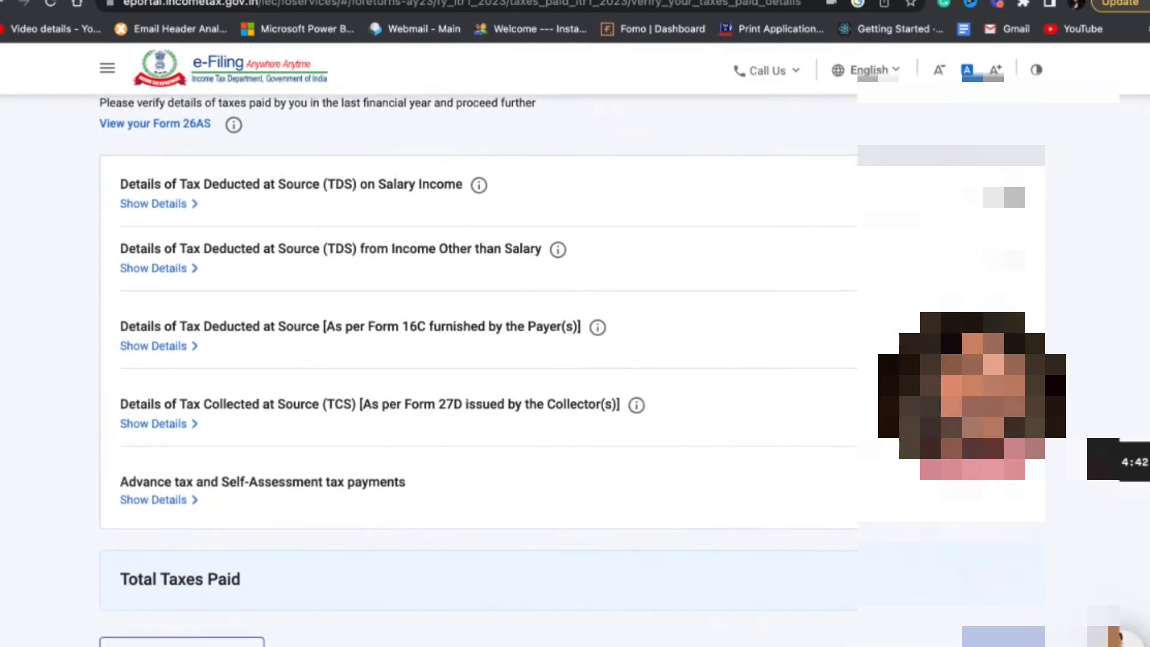
pyautogui.scroll(-2, 974, 634)
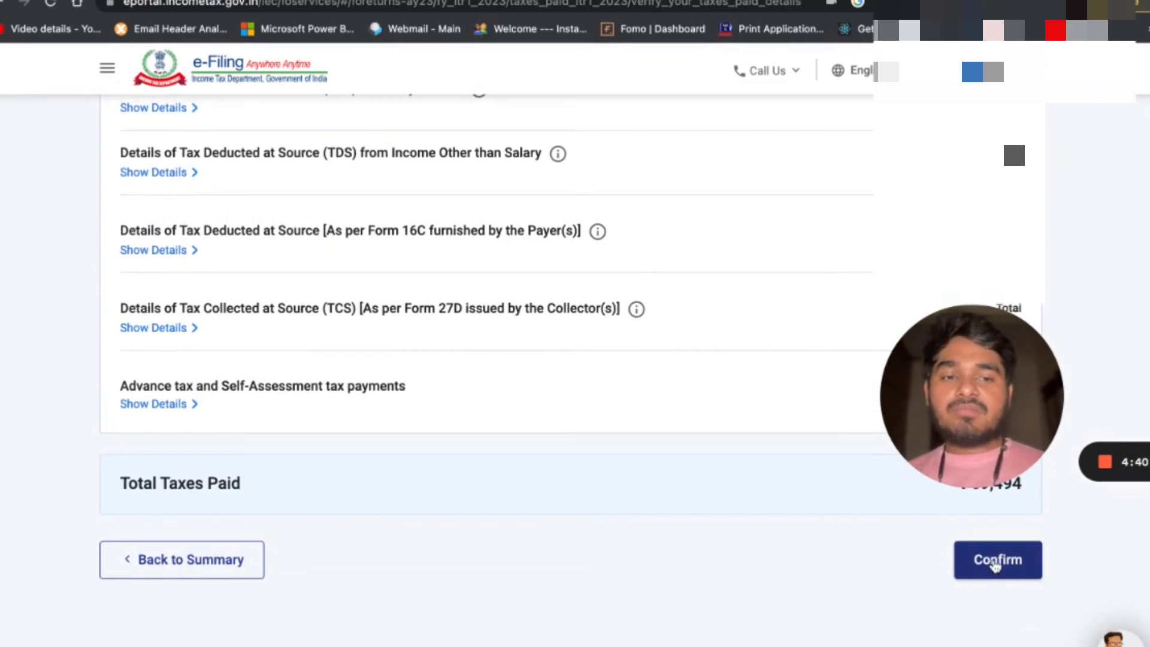
pyautogui.scroll(-1, 996, 565)
pyautogui.click(1000, 534)
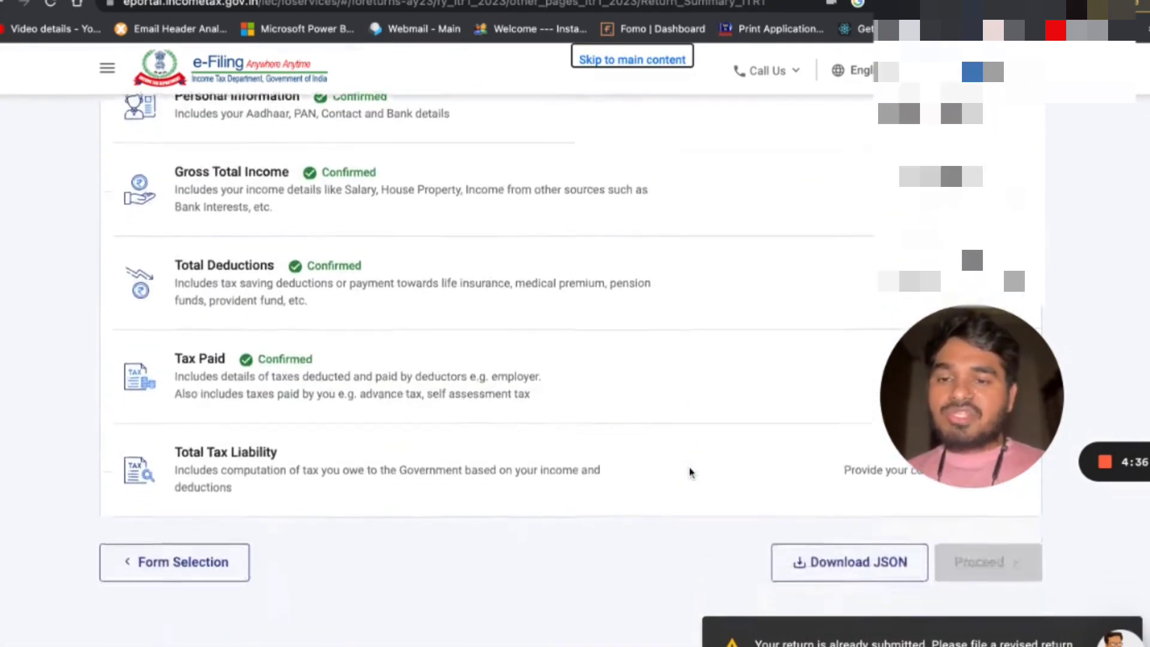
# Open the Total Tax Liability section, review the computation of income, tax, interest and fees, and confirm it.
pyautogui.scroll(-1, 690, 472)
pyautogui.scroll(-1, 838, 419)
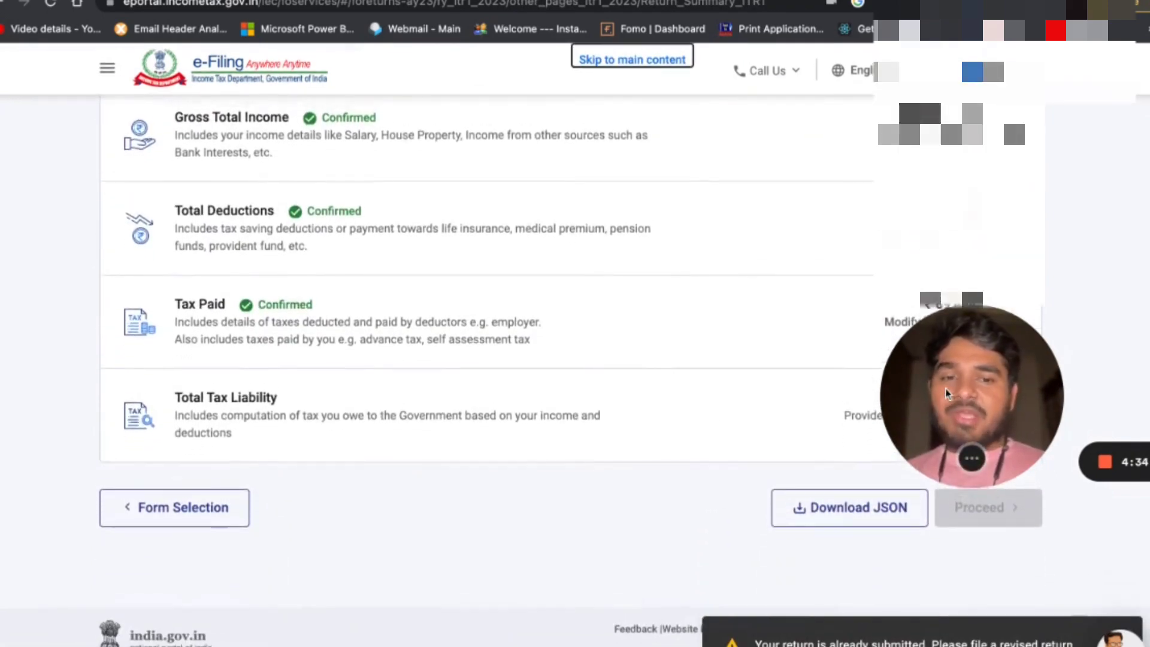
pyautogui.click(818, 415)
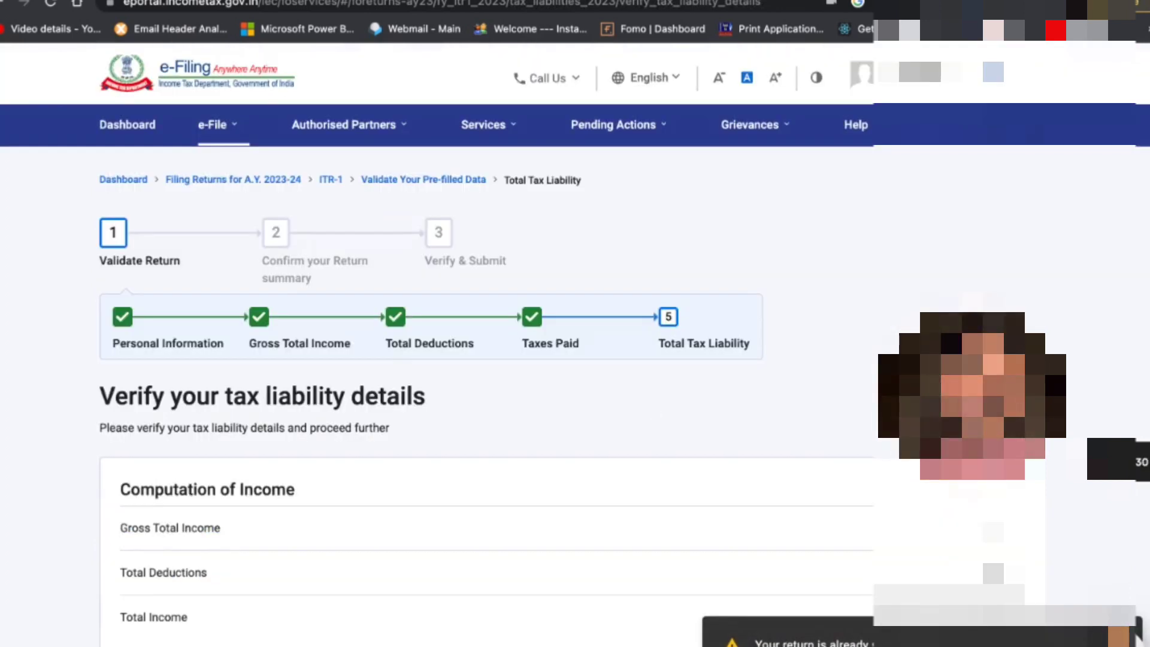
pyautogui.scroll(-3, 479, 360)
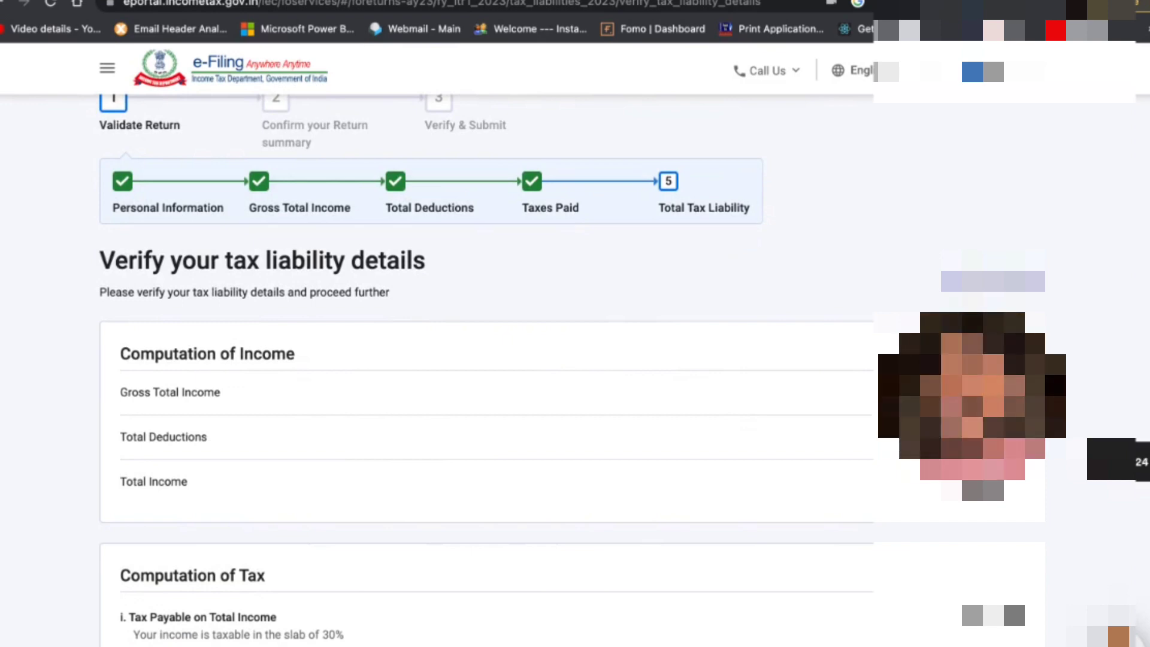
pyautogui.scroll(-15, 479, 360)
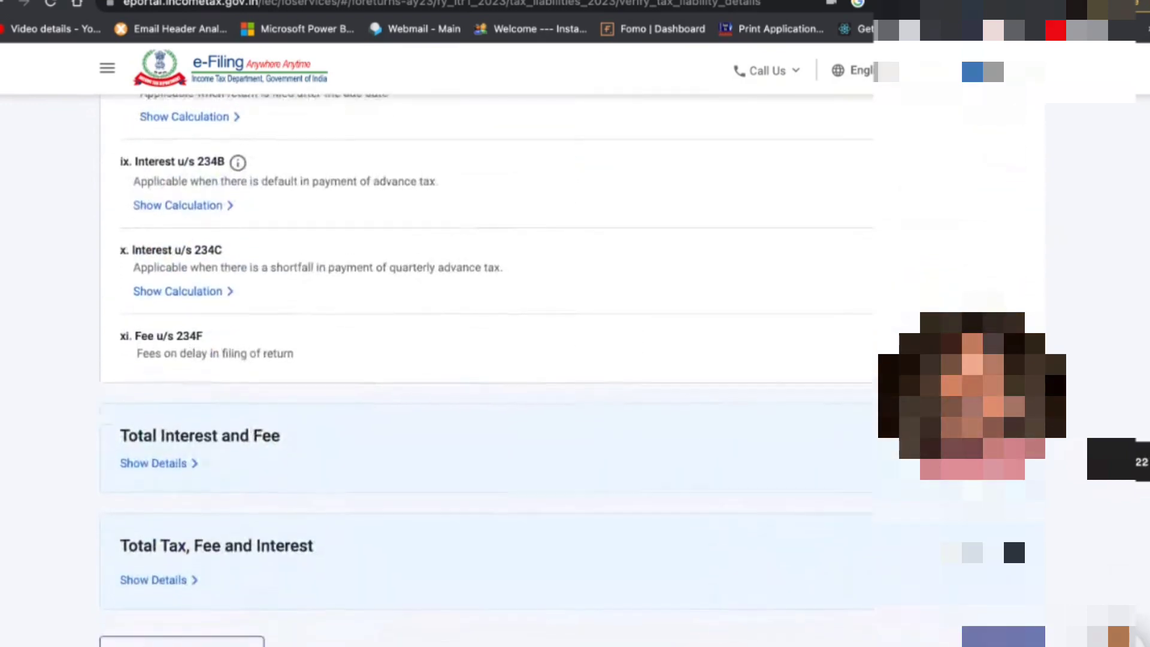
pyautogui.scroll(-2, 479, 359)
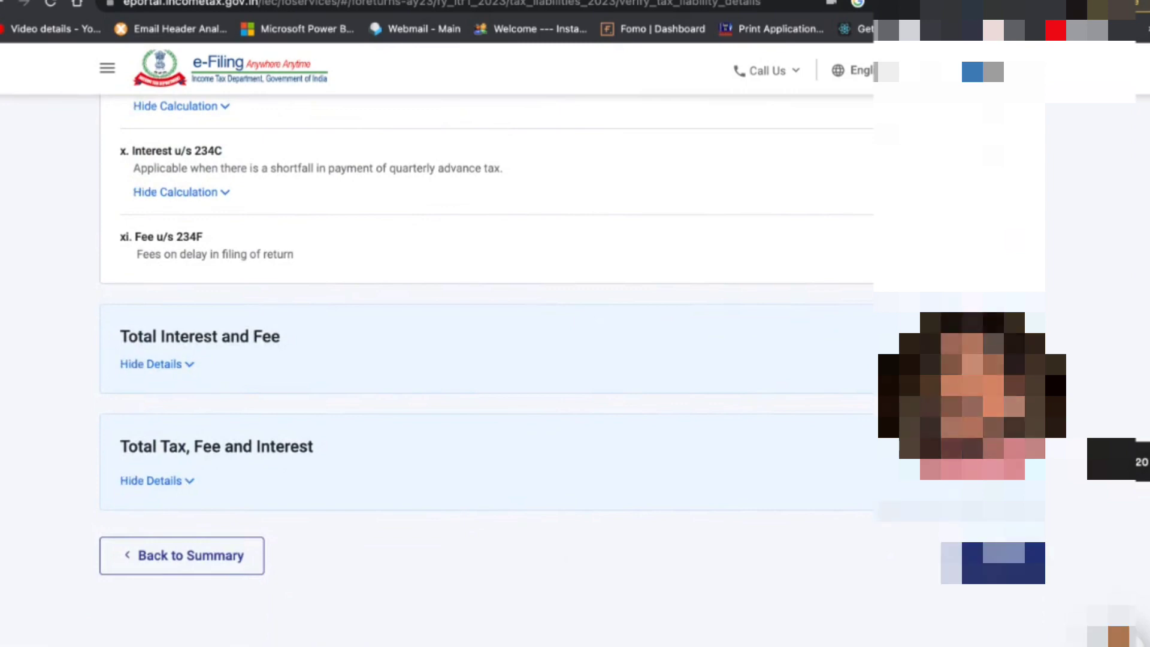
pyautogui.click(1001, 556)
pyautogui.scroll(-6, 706, 509)
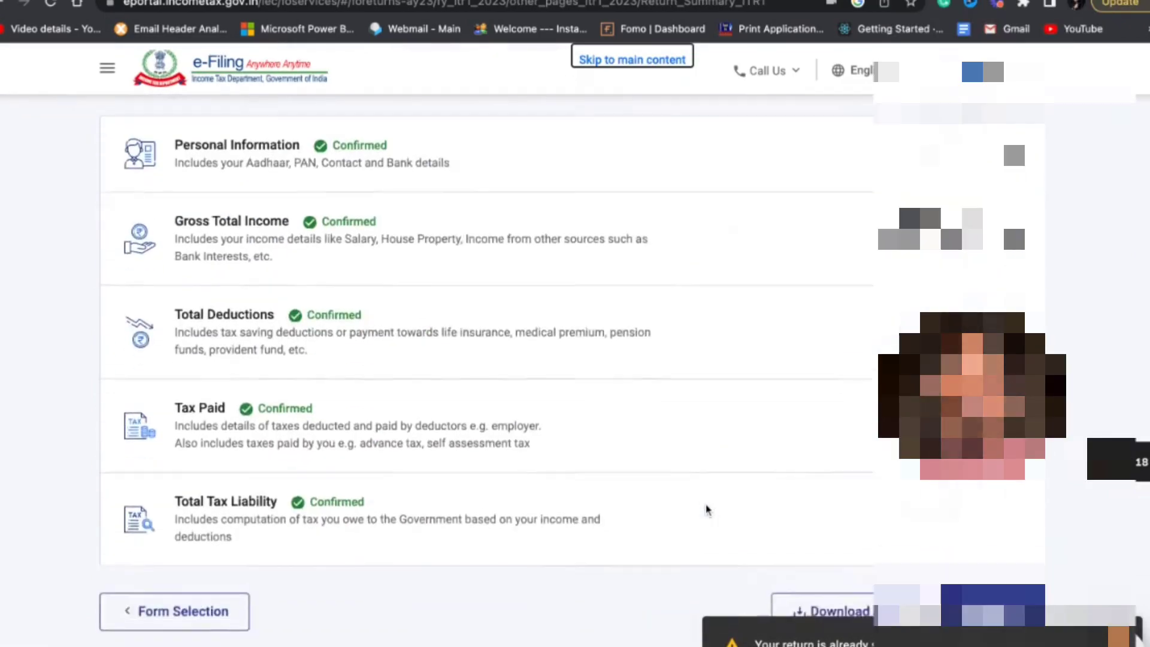
pyautogui.scroll(-2, 706, 509)
pyautogui.scroll(3, 706, 509)
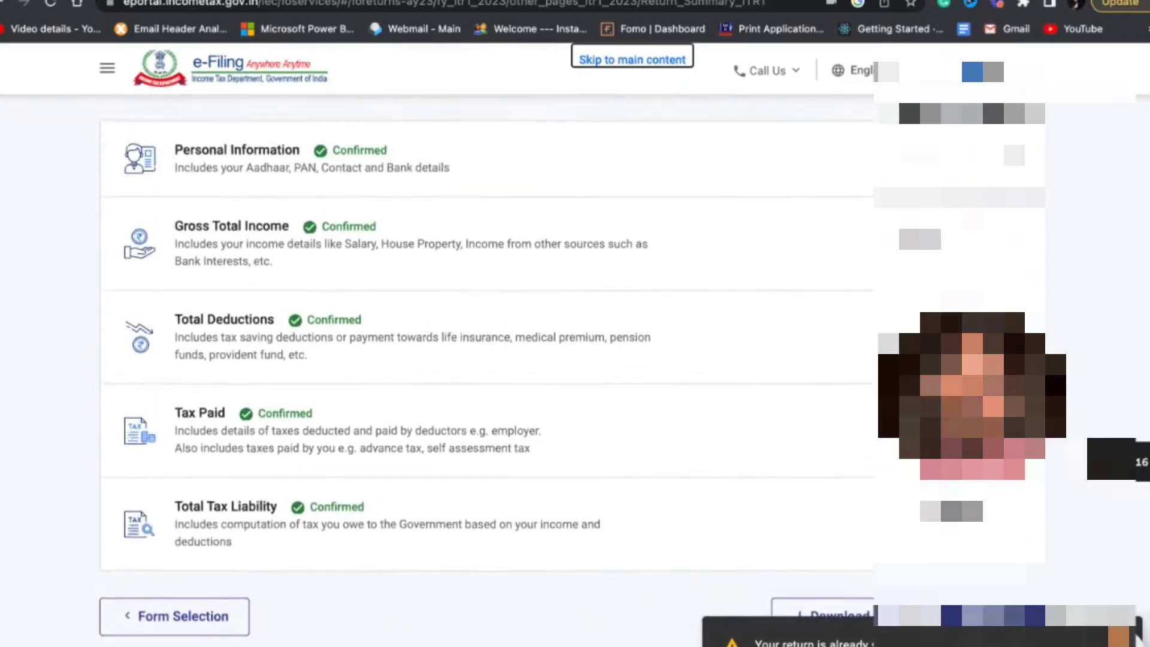
# Review the confirmed sections of the Return Summary and return to the form selection for A.Y. 2023-24.
pyautogui.scroll(-1, 722, 513)
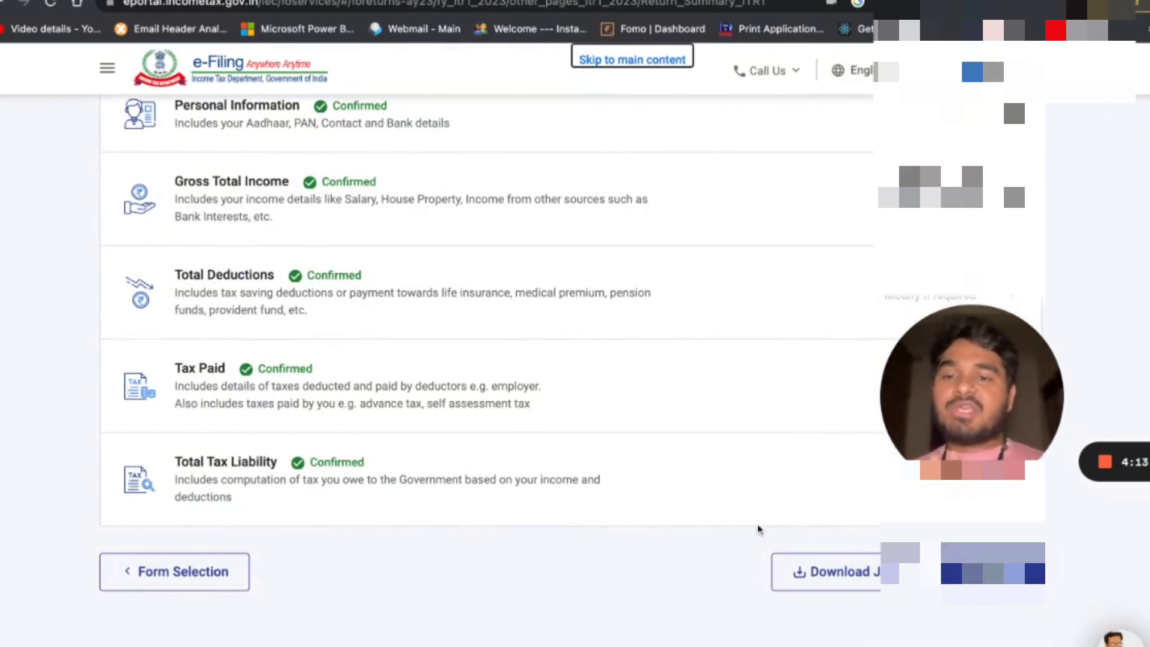
pyautogui.scroll(1, 759, 530)
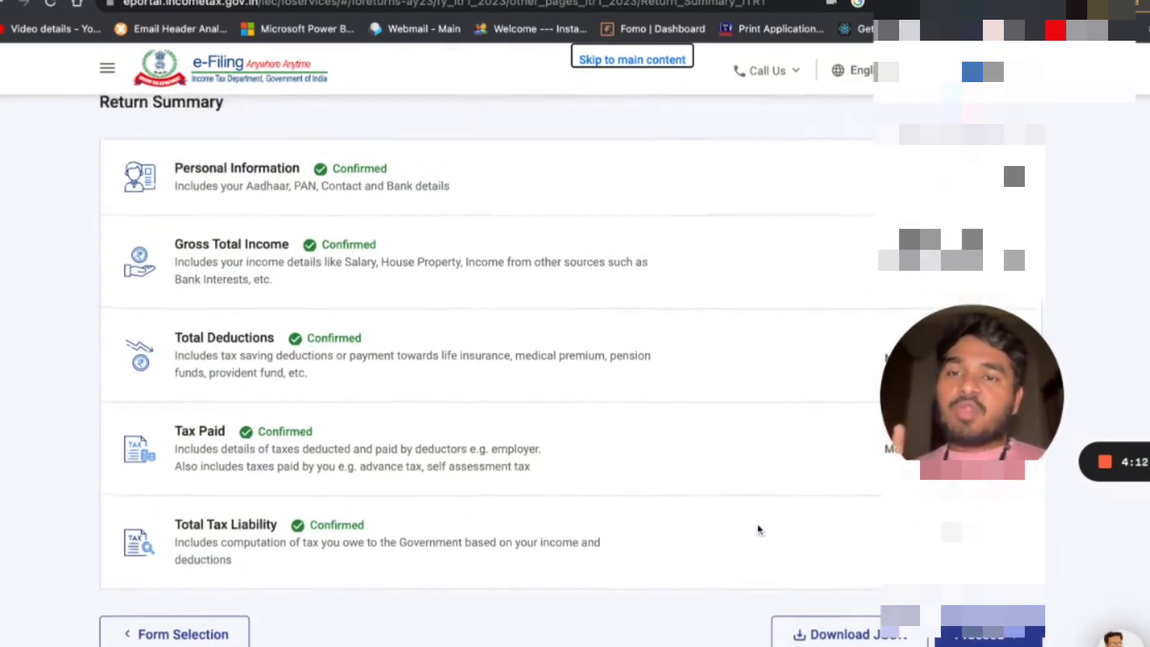
pyautogui.scroll(-1, 758, 529)
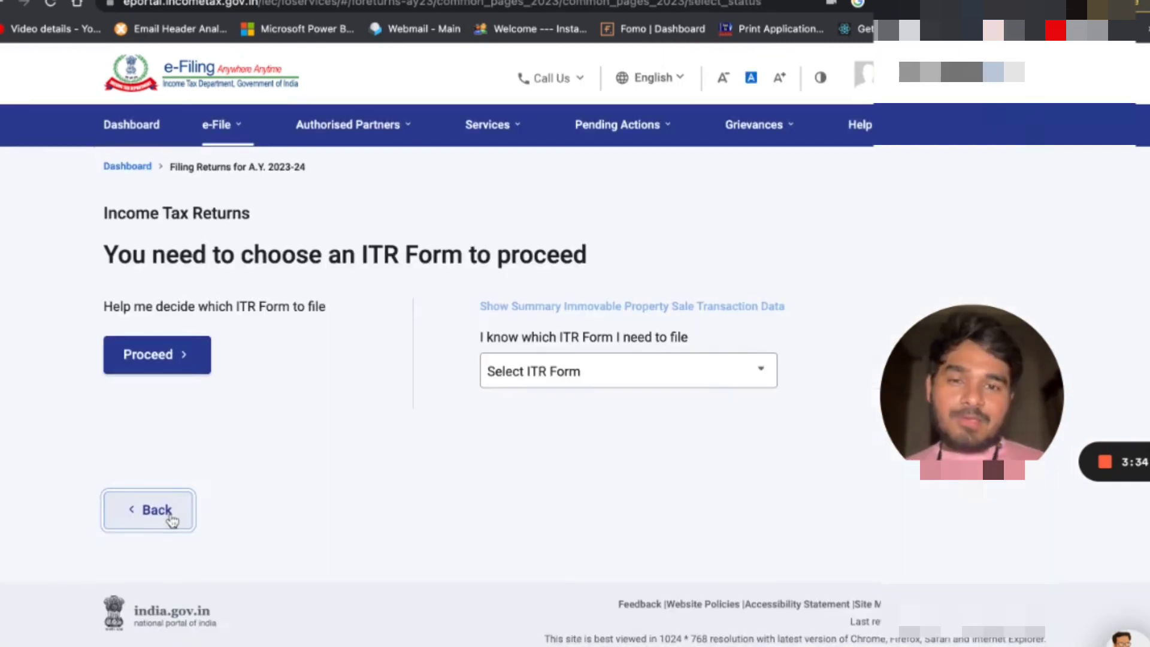
pyautogui.click(153, 580)
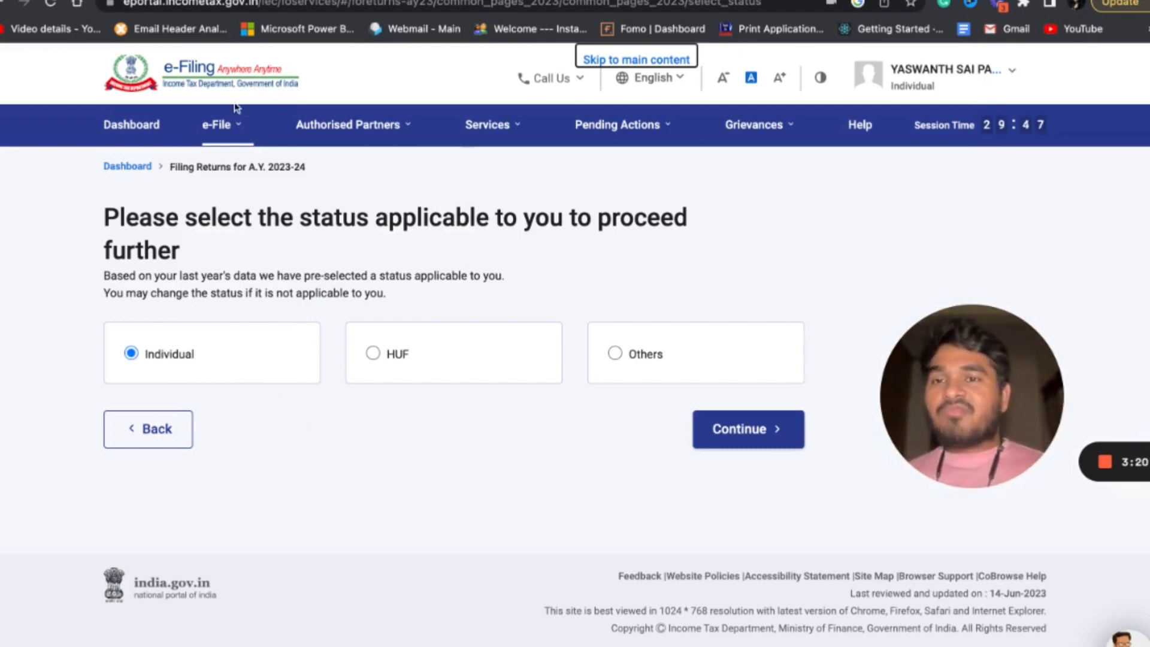
# Look through the e-filing options for Income Tax Forms and Income Tax Returns, leaving the Income Tax Returns options displayed.
pyautogui.click(238, 126)
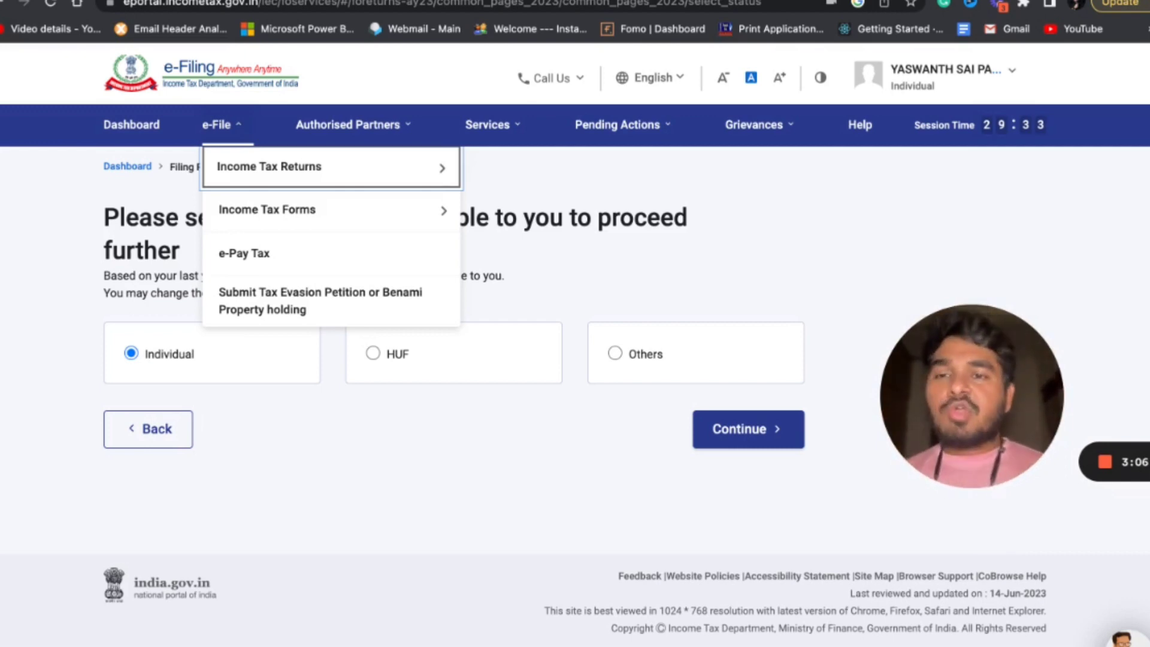
pyautogui.moveTo(437, 177)
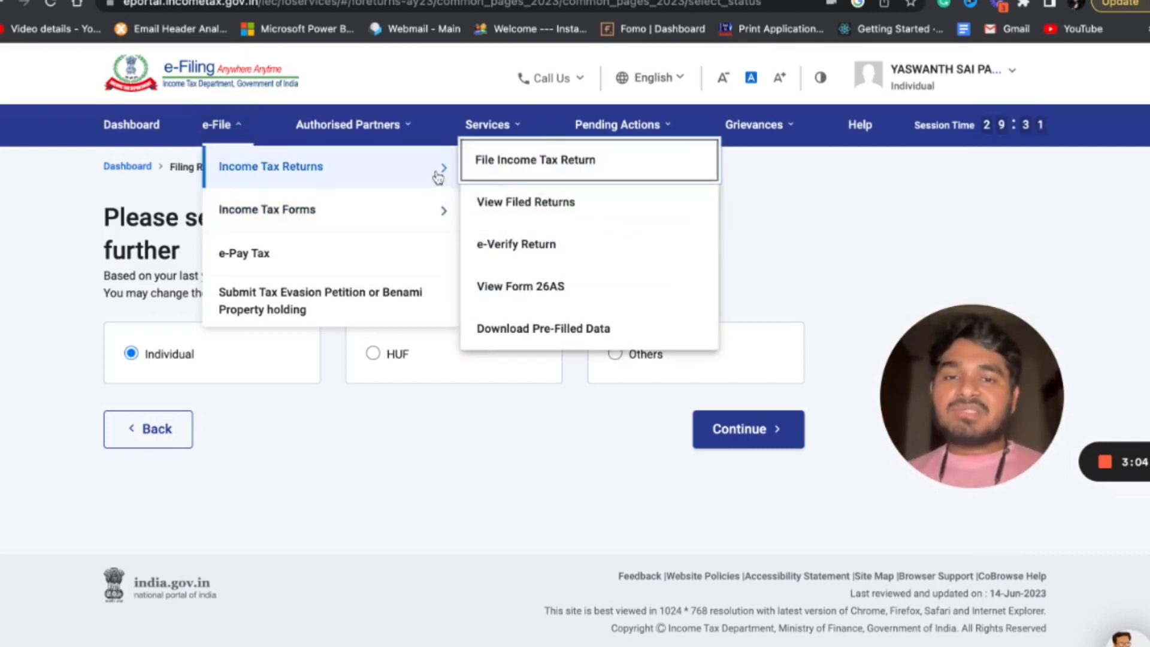
pyautogui.moveTo(425, 198)
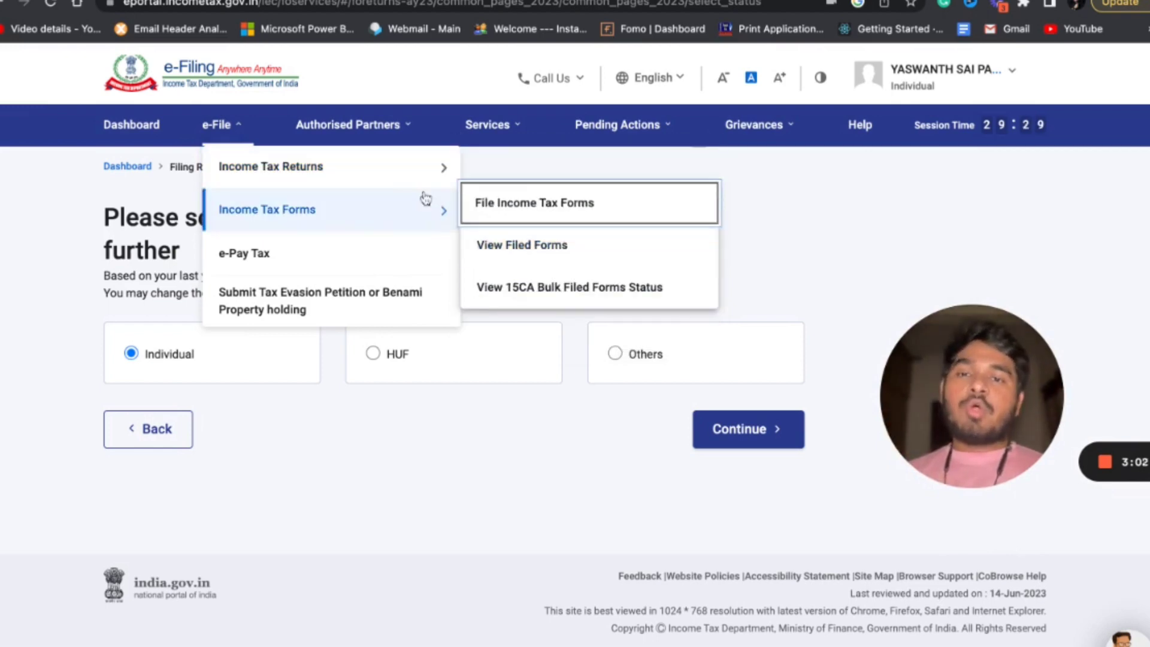
pyautogui.moveTo(390, 172)
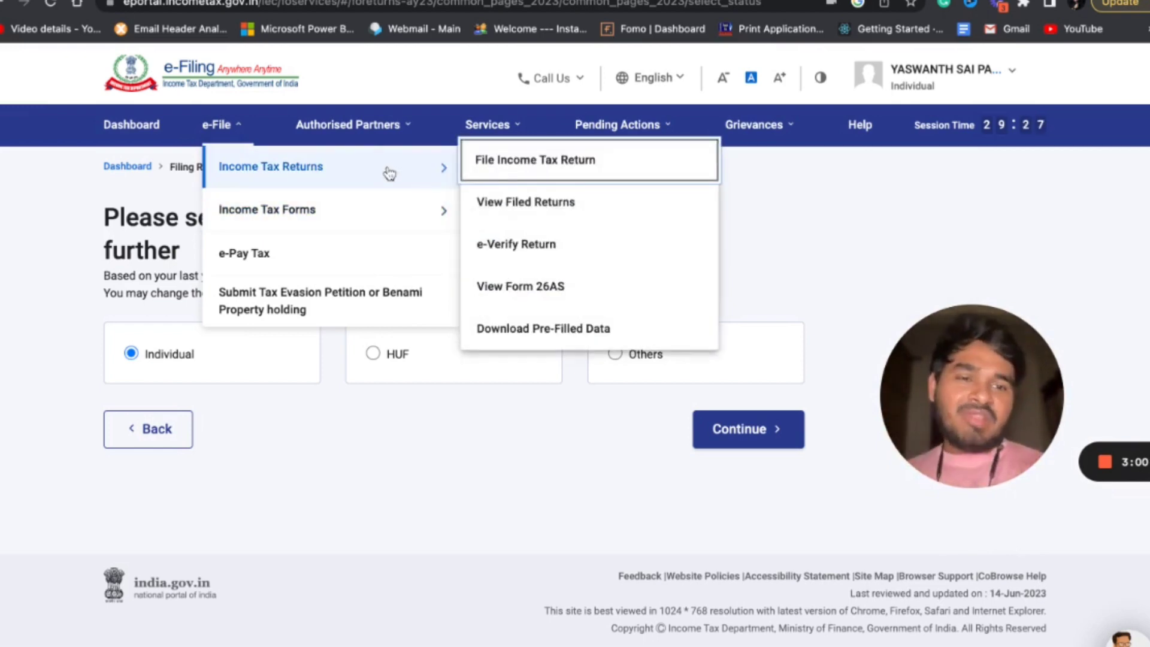